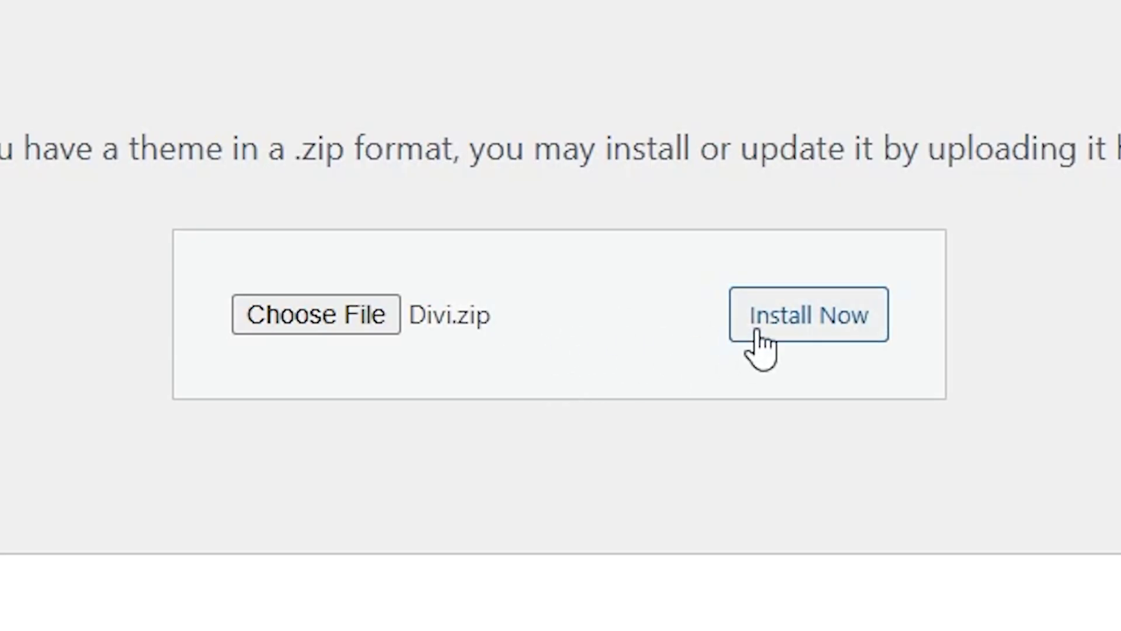
- Activate the installed Divi theme and start building a new site with Quick Sites
click(756, 345)
click(470, 344)
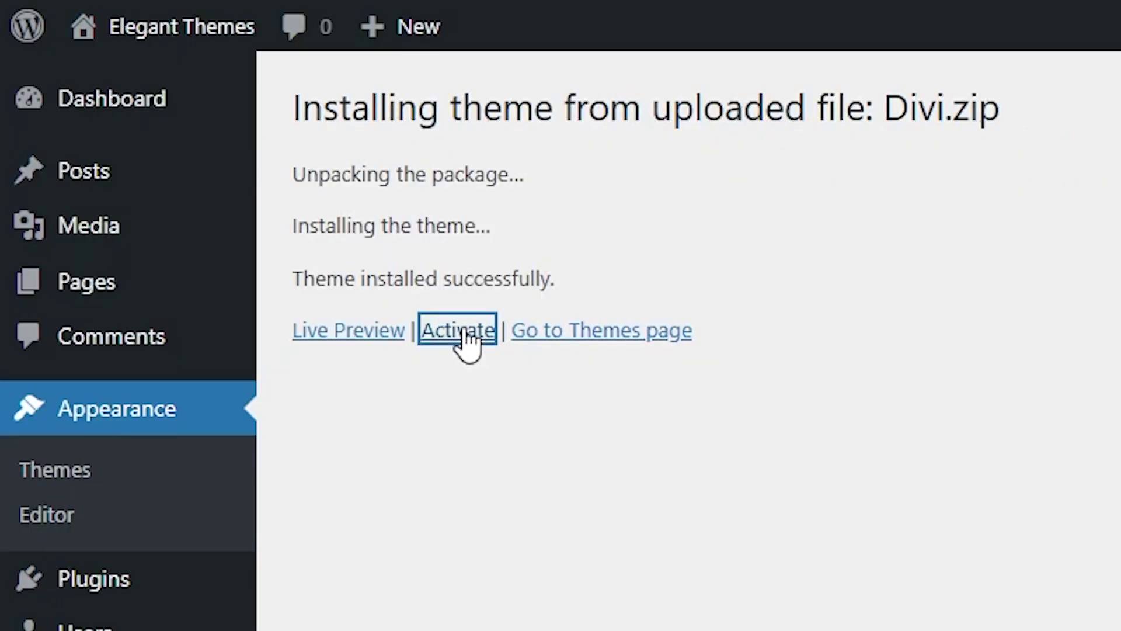
click(761, 280)
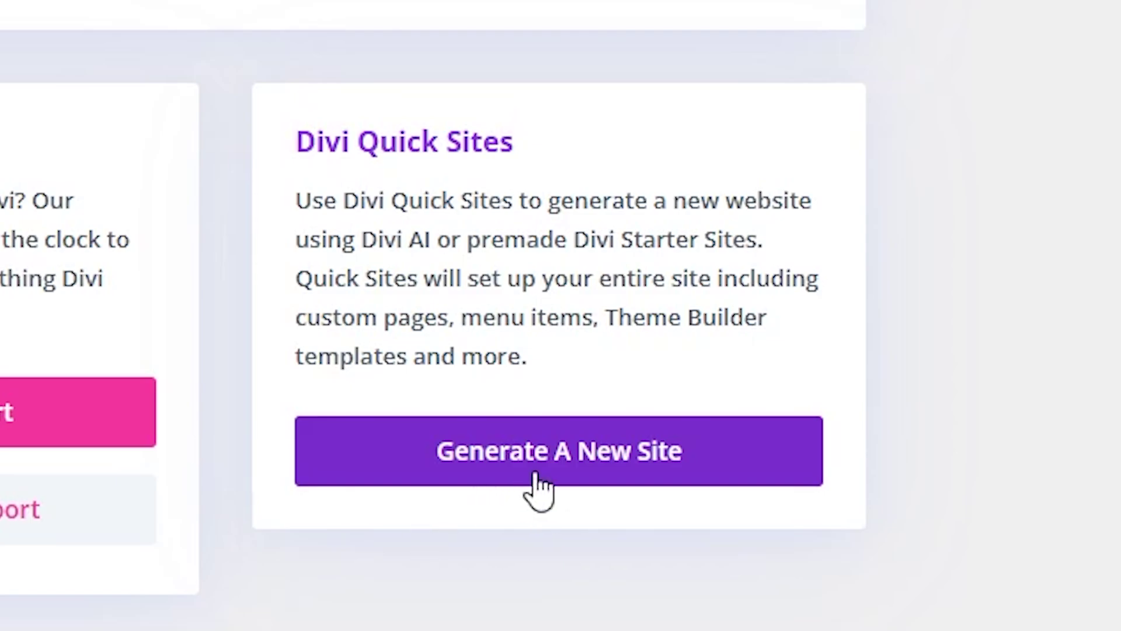
click(536, 474)
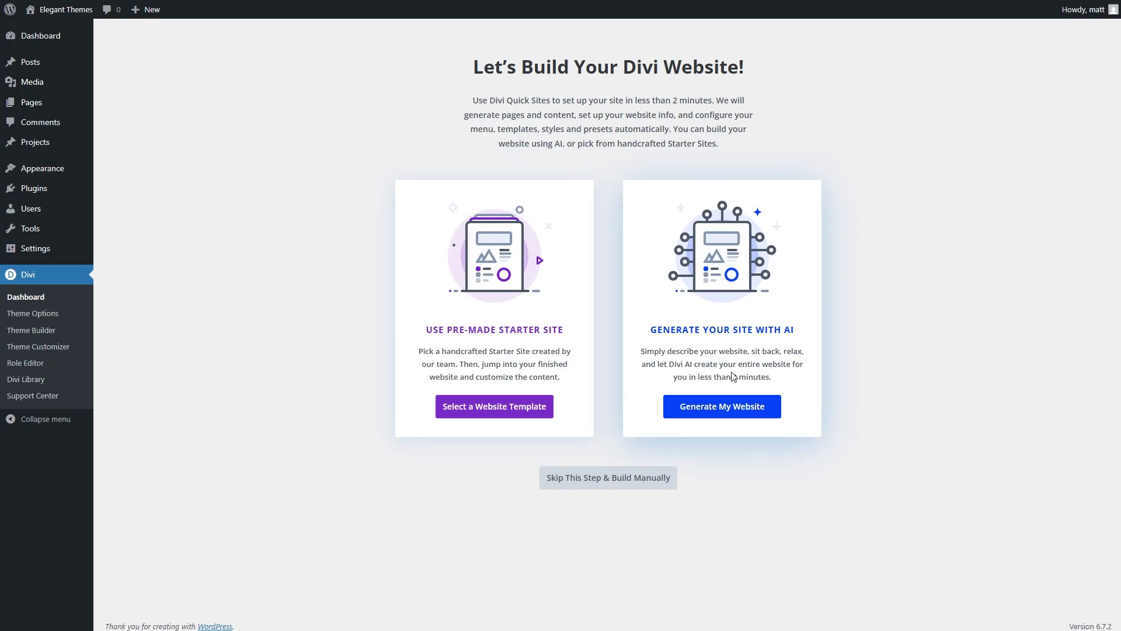
- Expand Customize Fonts & Colors, keep Let AI Choose, and generate and publish the site
click(721, 413)
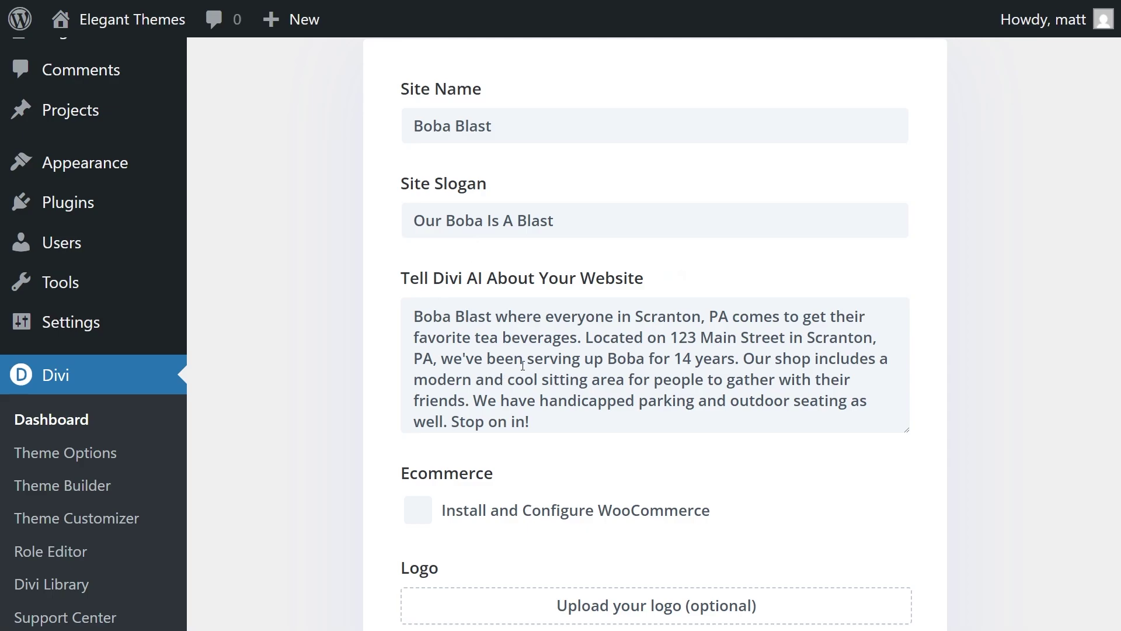
scroll(528, 379, down, 4)
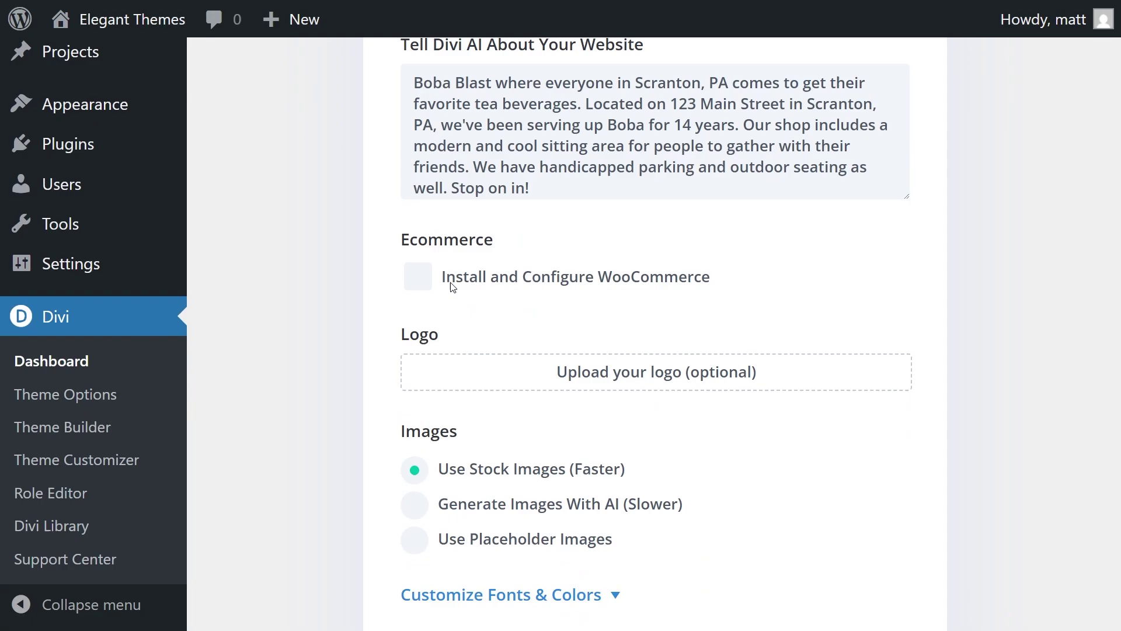
scroll(453, 286, down, 4)
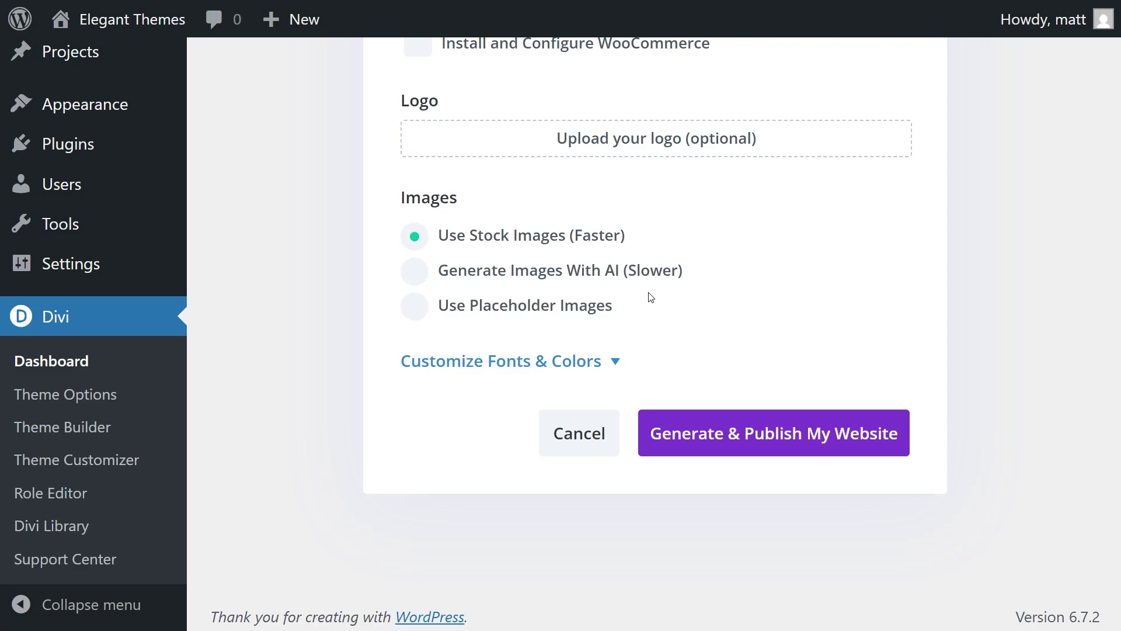
click(513, 366)
scroll(467, 339, down, 4)
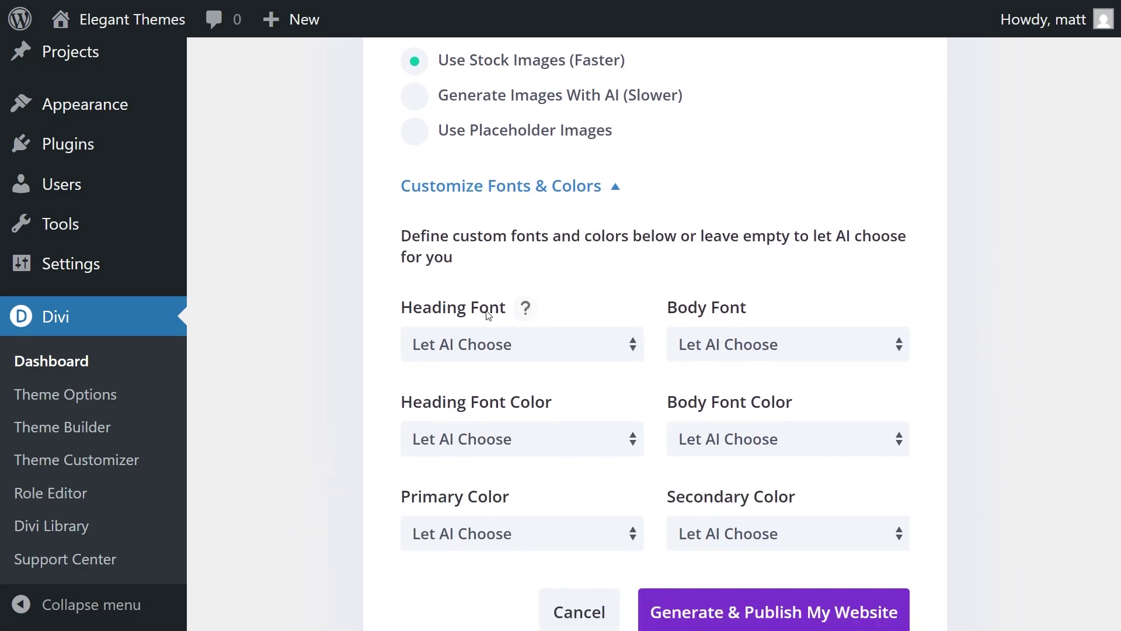
scroll(470, 301, down, 1)
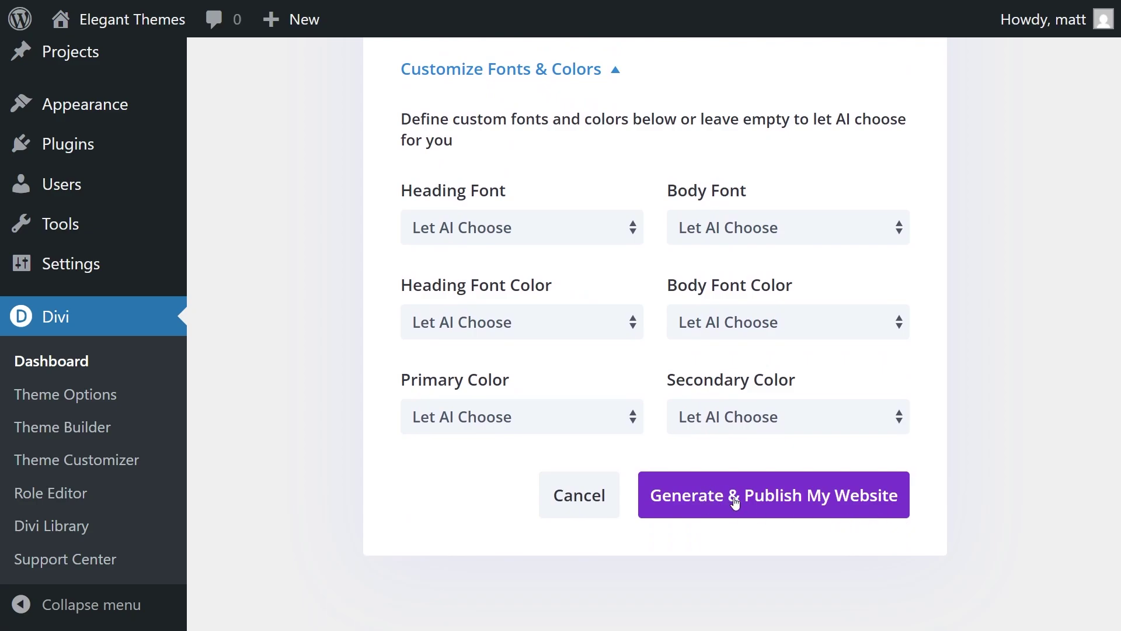
click(759, 502)
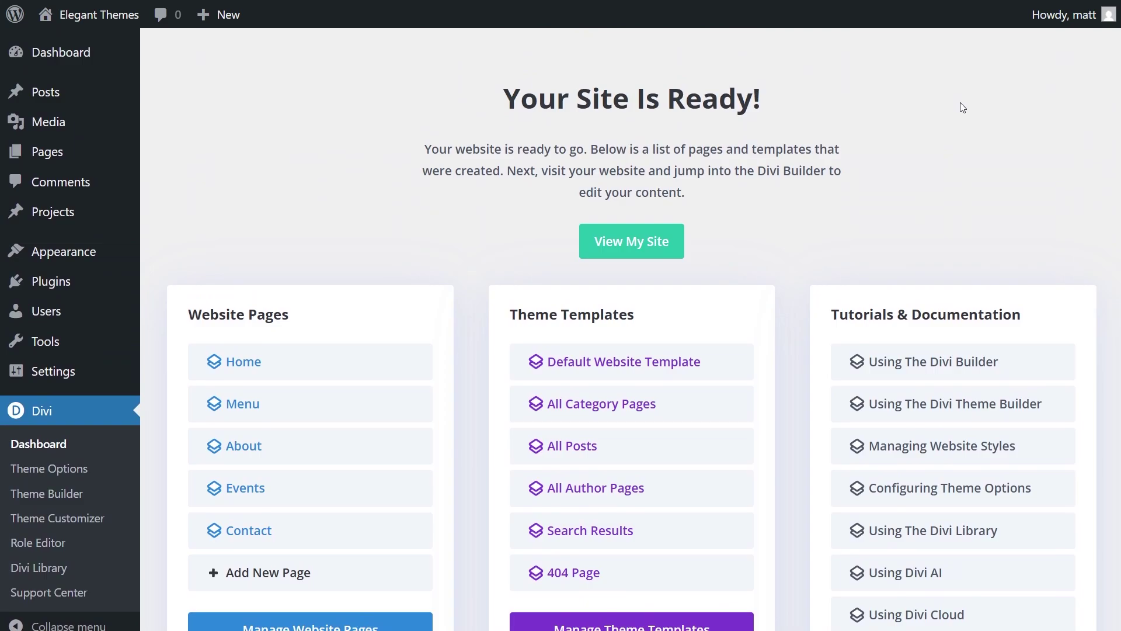
- Scroll the Your Site Is Ready! summary to review the created pages and templates
scroll(416, 212, down, 1)
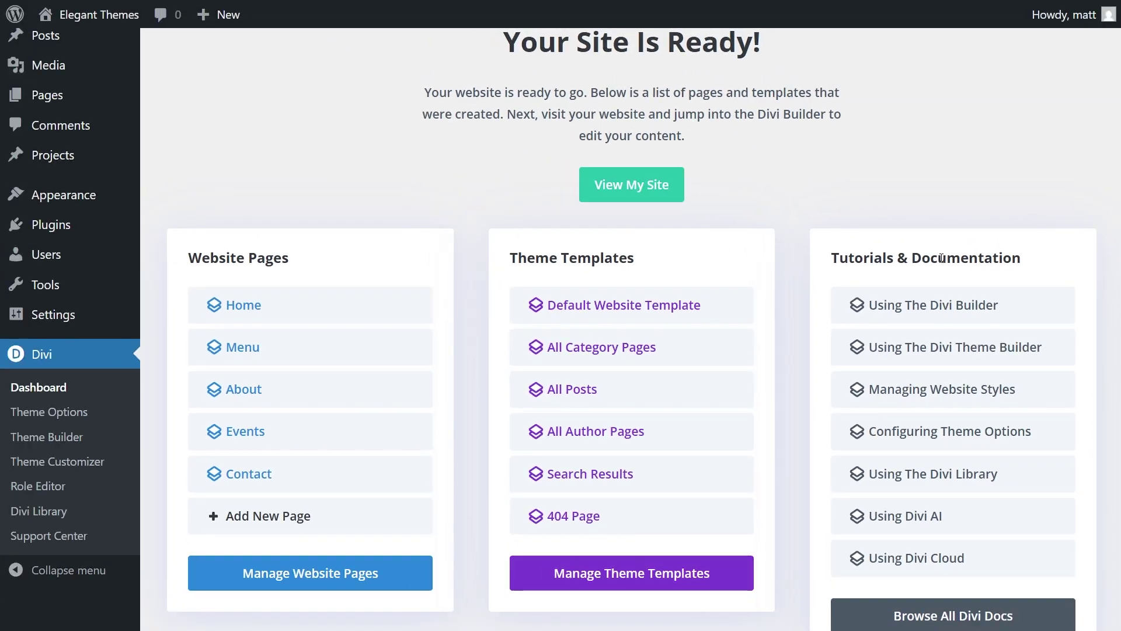
- Open the live Boba Blast site and browse the top of its homepage
click(655, 202)
scroll(1077, 398, down, 6)
scroll(1077, 399, down, 7)
scroll(1076, 398, down, 7)
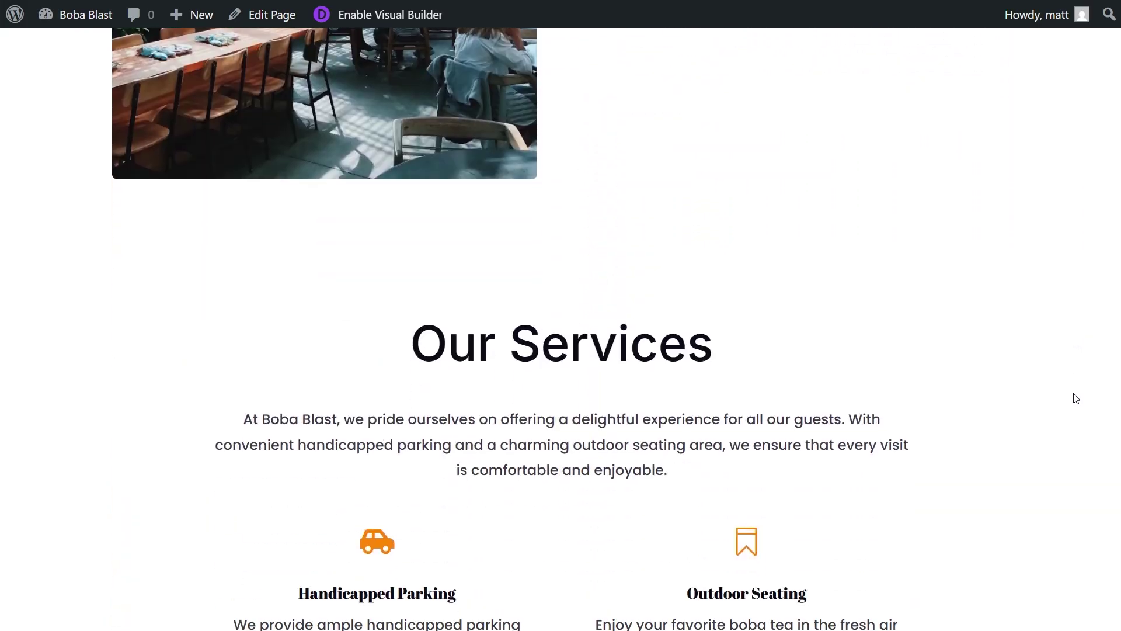
scroll(1051, 397, down, 5)
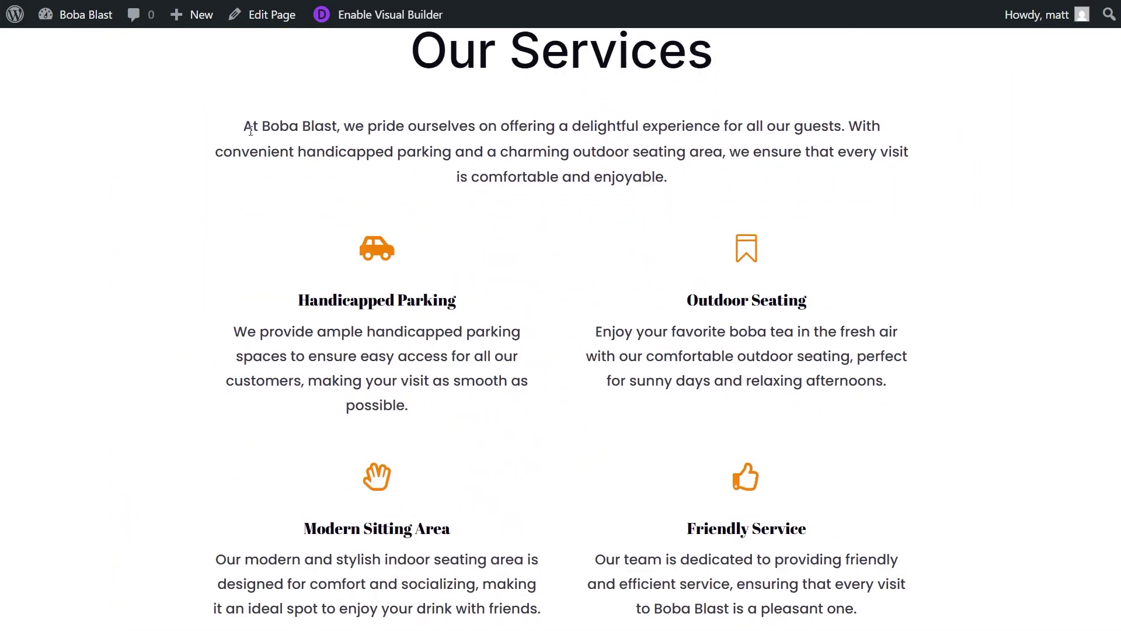
drag(251, 130, 350, 130)
scroll(351, 184, up, 7)
scroll(349, 204, up, 6)
scroll(328, 238, up, 8)
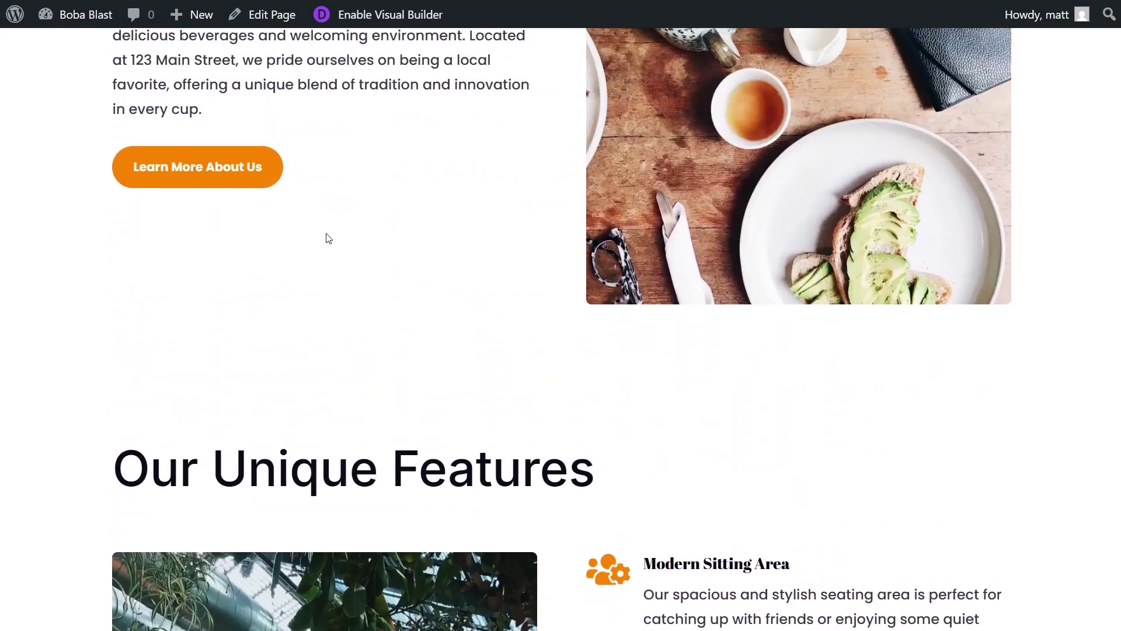
scroll(328, 238, up, 3)
drag(276, 119, 338, 121)
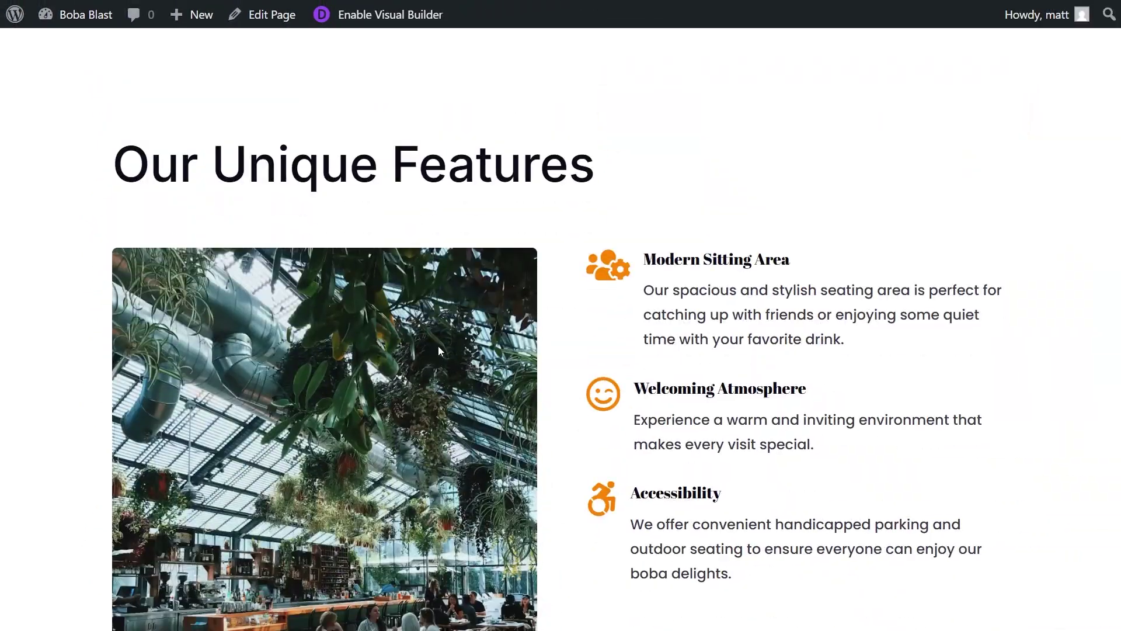
- Scroll down through the homepage's services, features, testimonials and gallery sections
scroll(845, 382, down, 5)
scroll(958, 393, down, 5)
scroll(963, 391, down, 5)
scroll(962, 393, down, 5)
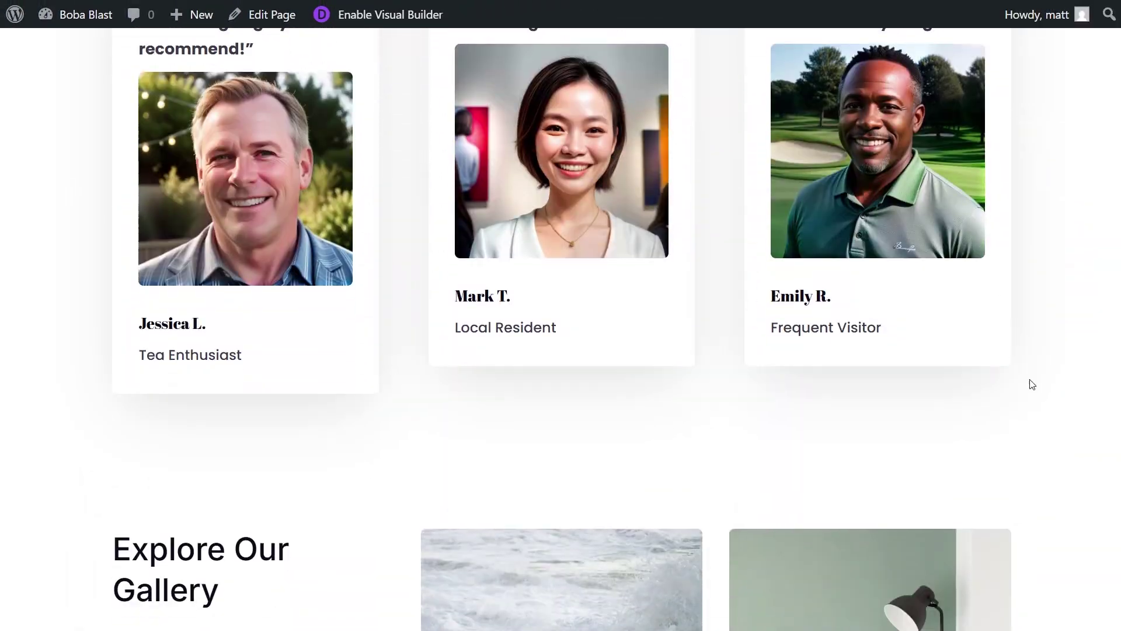
scroll(1030, 383, down, 3)
scroll(1045, 383, down, 5)
scroll(1072, 383, down, 4)
scroll(1074, 384, down, 6)
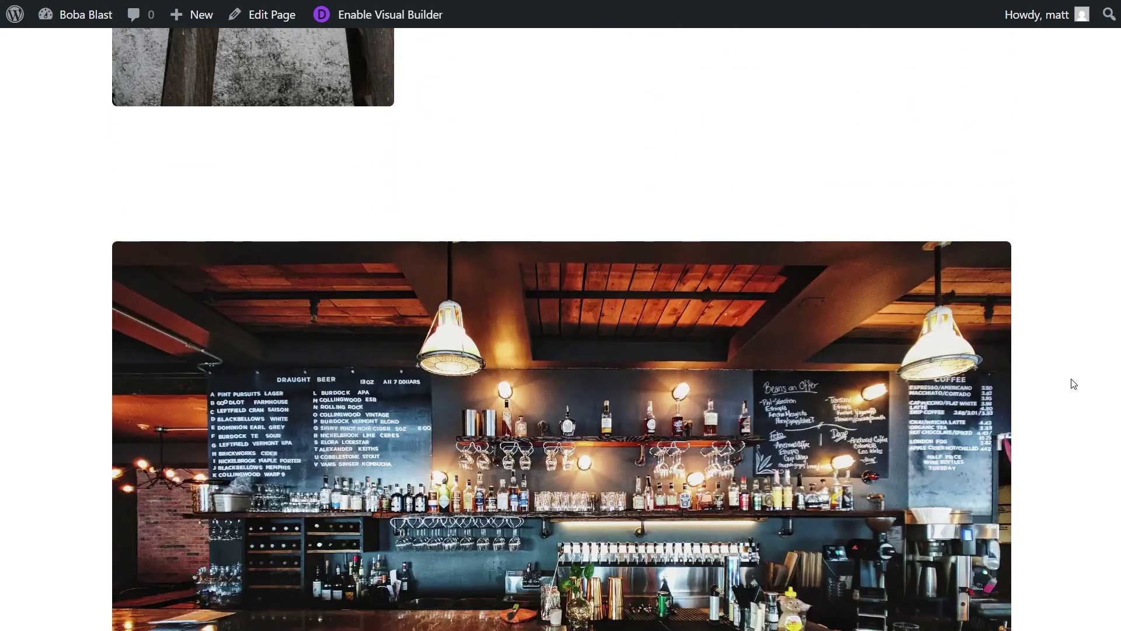
scroll(1073, 383, down, 4)
scroll(1073, 383, down, 4)
scroll(1074, 383, up, 3)
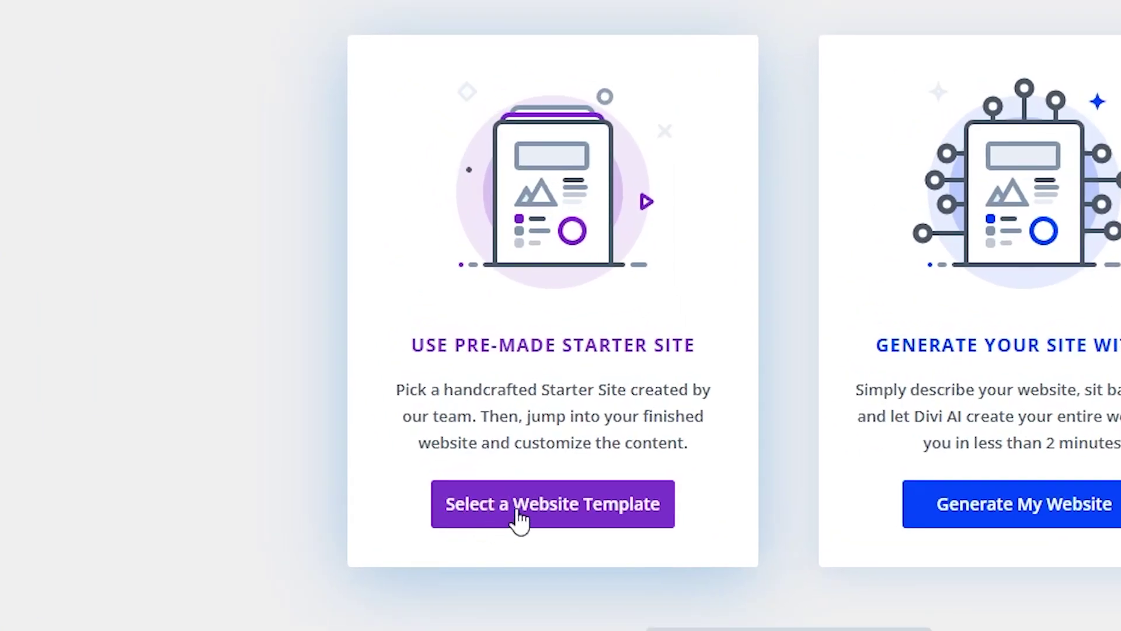
- Browse the premade starter site gallery and start a new site from the Bistro layout
click(519, 517)
scroll(254, 360, down, 2)
scroll(253, 360, down, 6)
scroll(253, 360, down, 9)
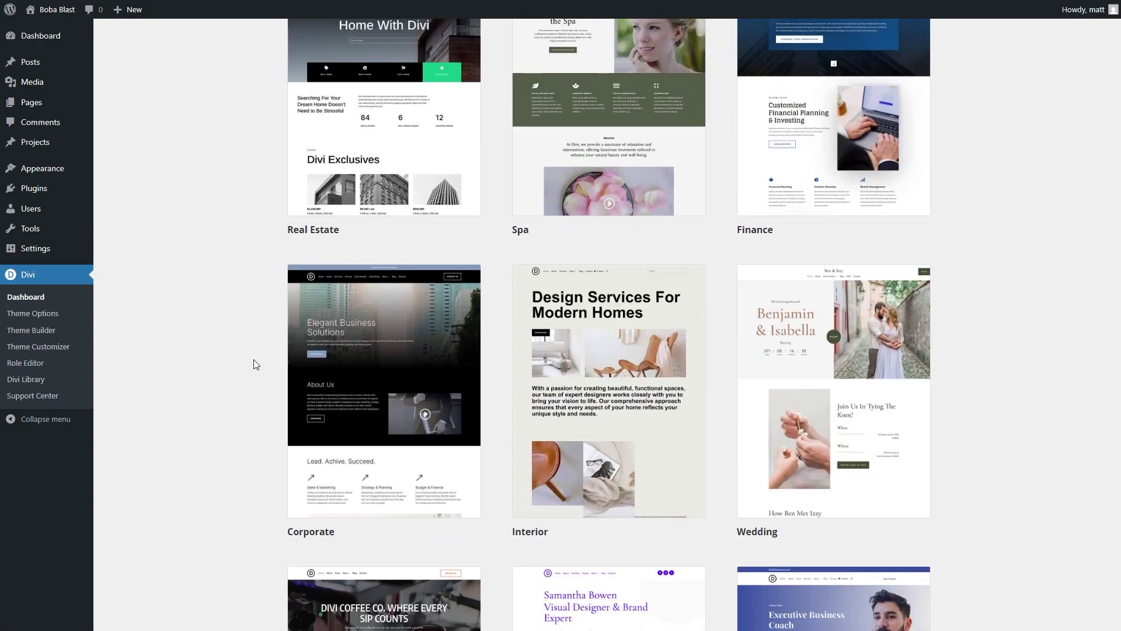
scroll(254, 359, down, 6)
scroll(253, 359, down, 5)
scroll(253, 359, down, 6)
scroll(253, 359, down, 10)
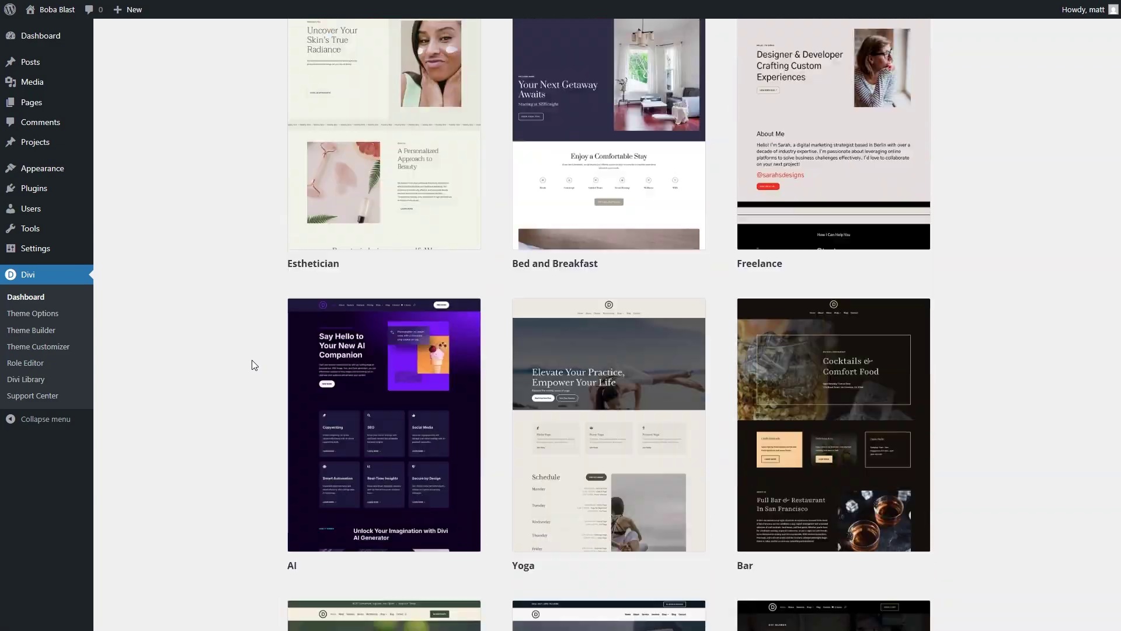
scroll(253, 359, down, 10)
scroll(254, 359, down, 8)
scroll(254, 359, up, 5)
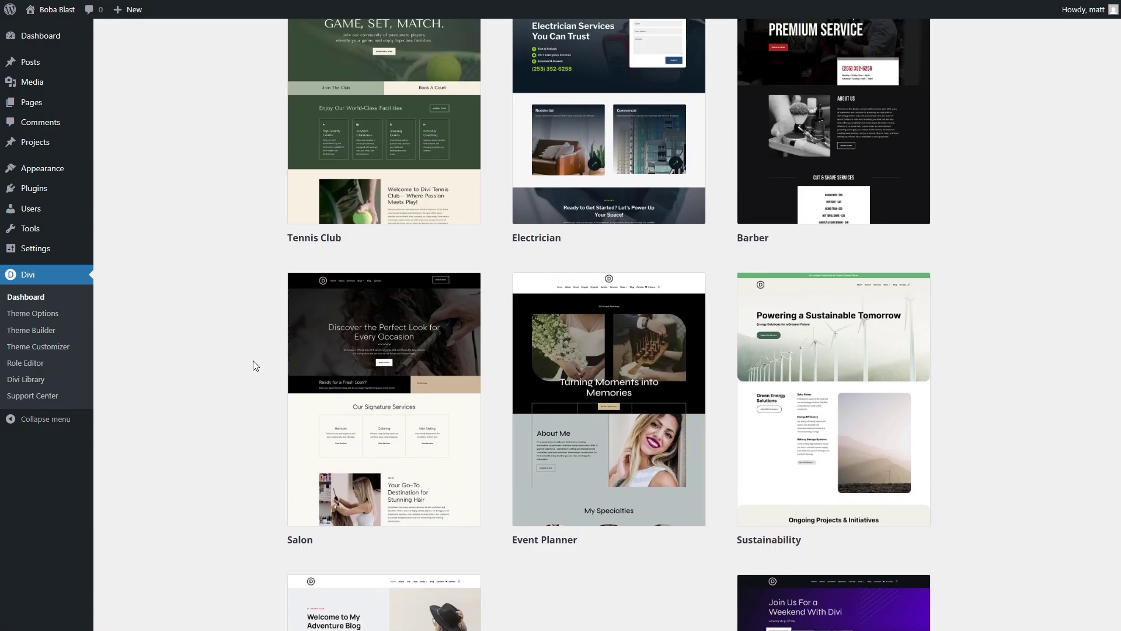
scroll(253, 360, up, 4)
scroll(254, 360, up, 5)
scroll(254, 360, up, 7)
scroll(254, 360, up, 5)
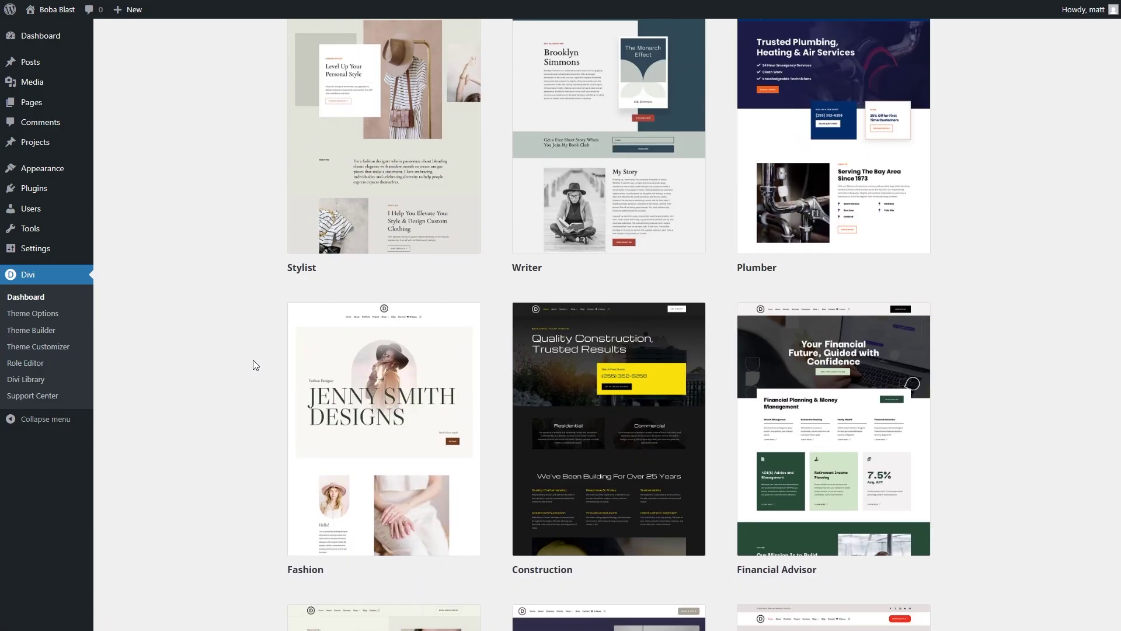
scroll(253, 359, up, 4)
scroll(253, 360, up, 2)
scroll(911, 351, up, 4)
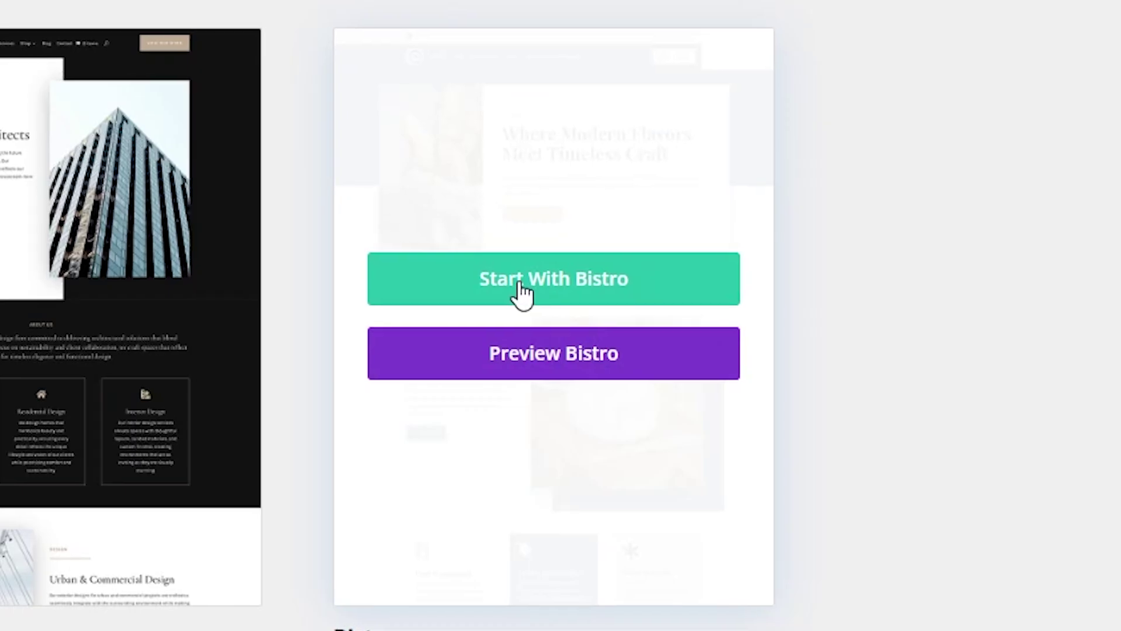
click(521, 290)
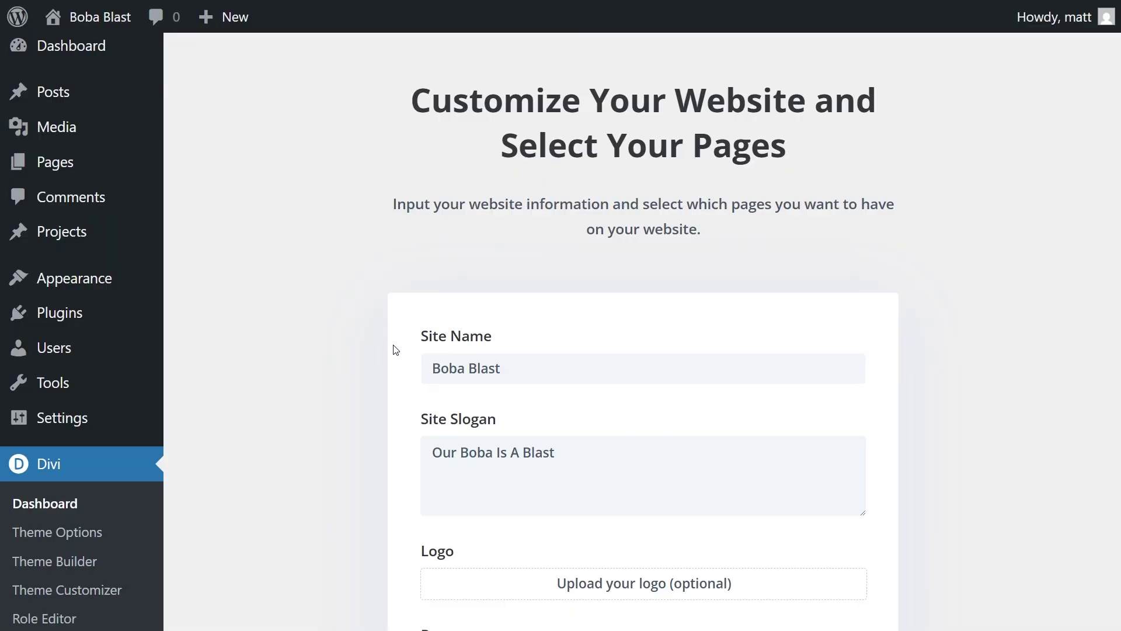
- Expand Customize Fonts & Colors on the Bistro form, leaving fonts and colours at Default
scroll(471, 367, down, 2)
scroll(490, 347, down, 3)
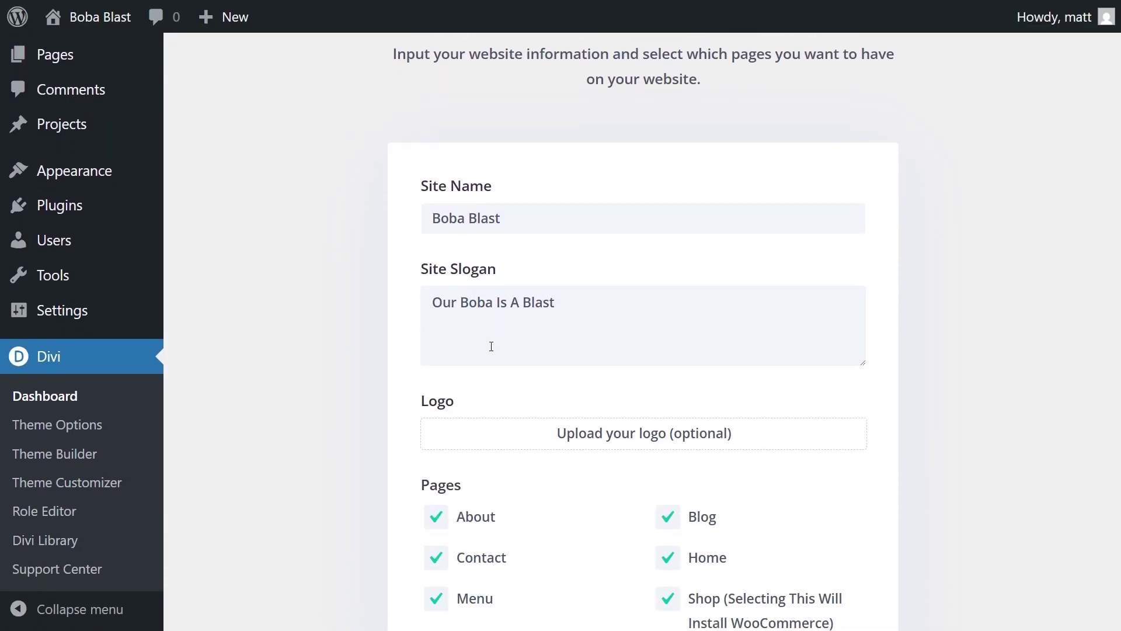
scroll(495, 335, down, 1)
scroll(516, 331, down, 2)
scroll(565, 318, down, 1)
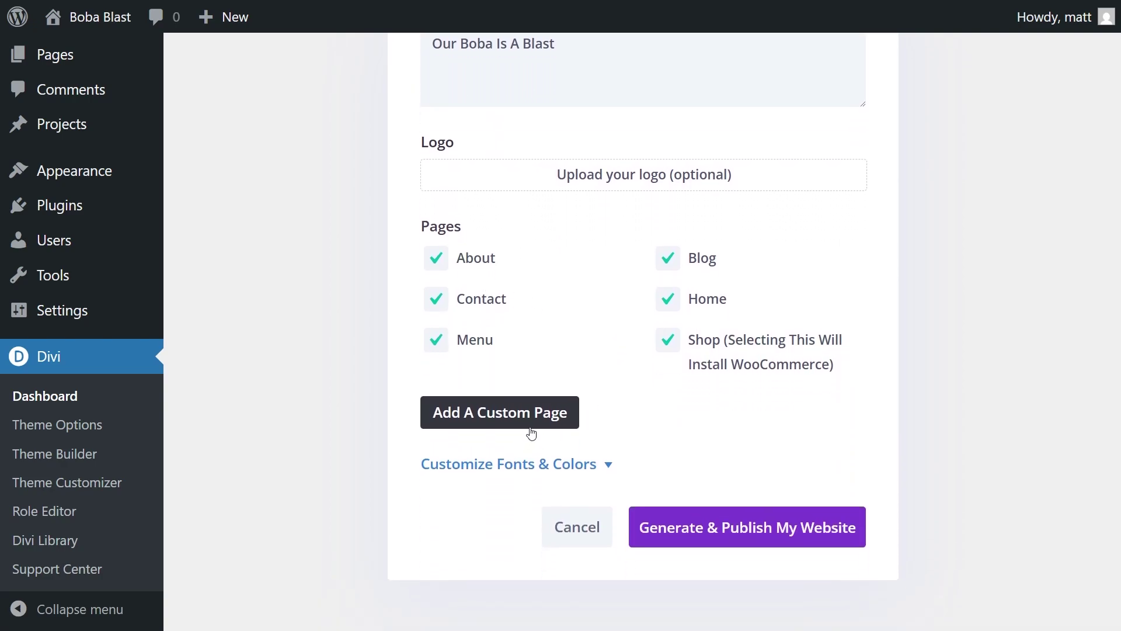
click(502, 464)
scroll(500, 432, down, 1)
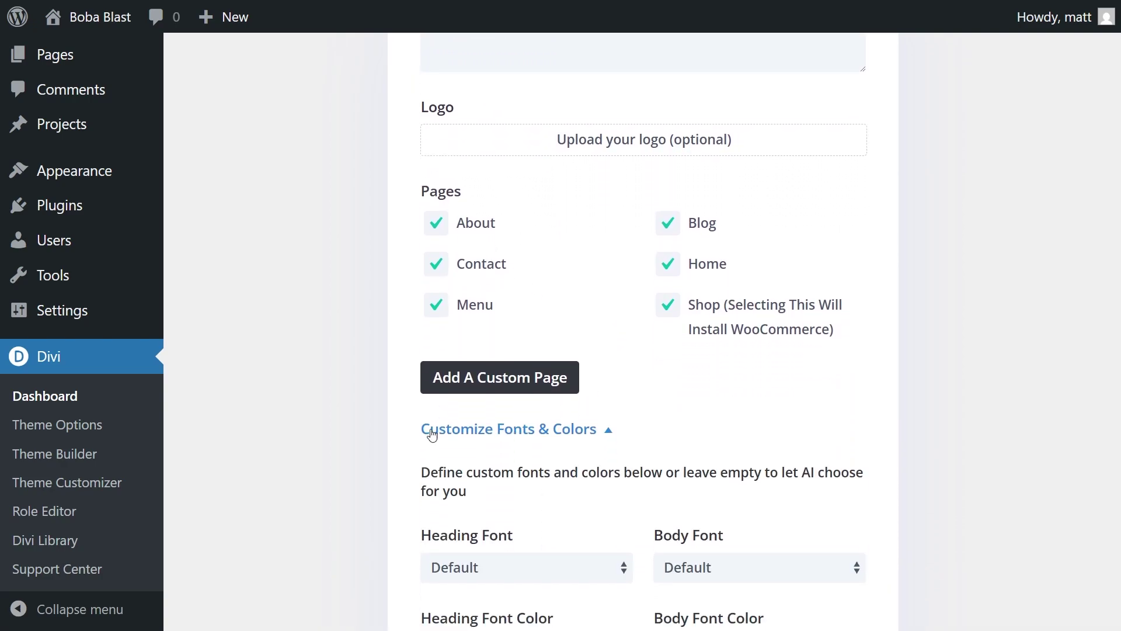
scroll(455, 409, down, 3)
scroll(403, 294, down, 2)
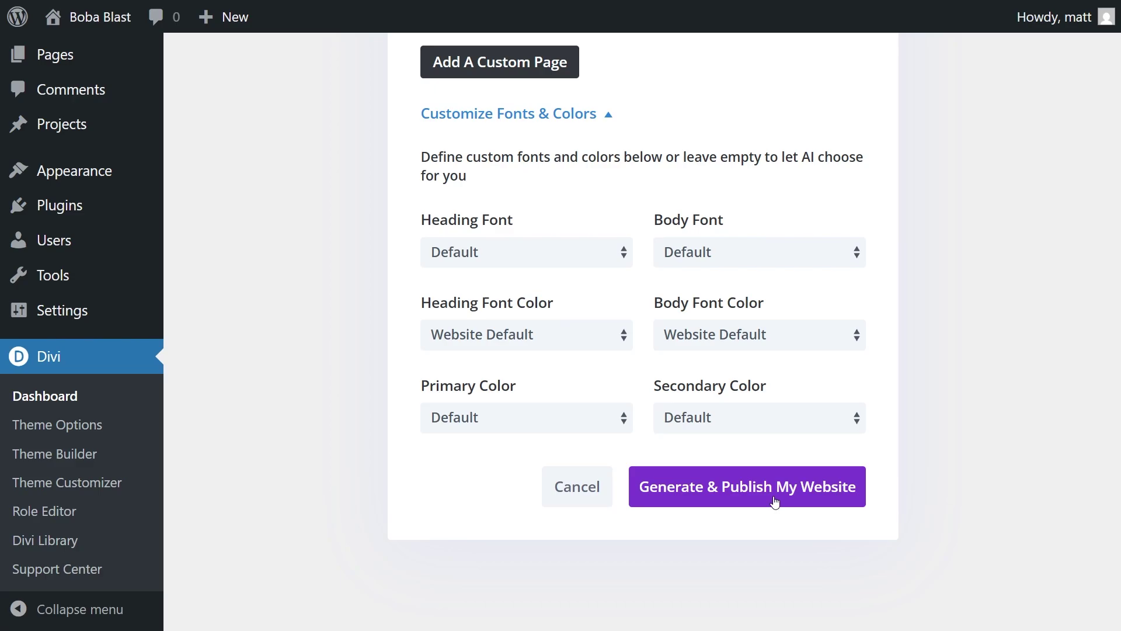
- Generate and publish the Bistro-based Boba Blast website
click(774, 501)
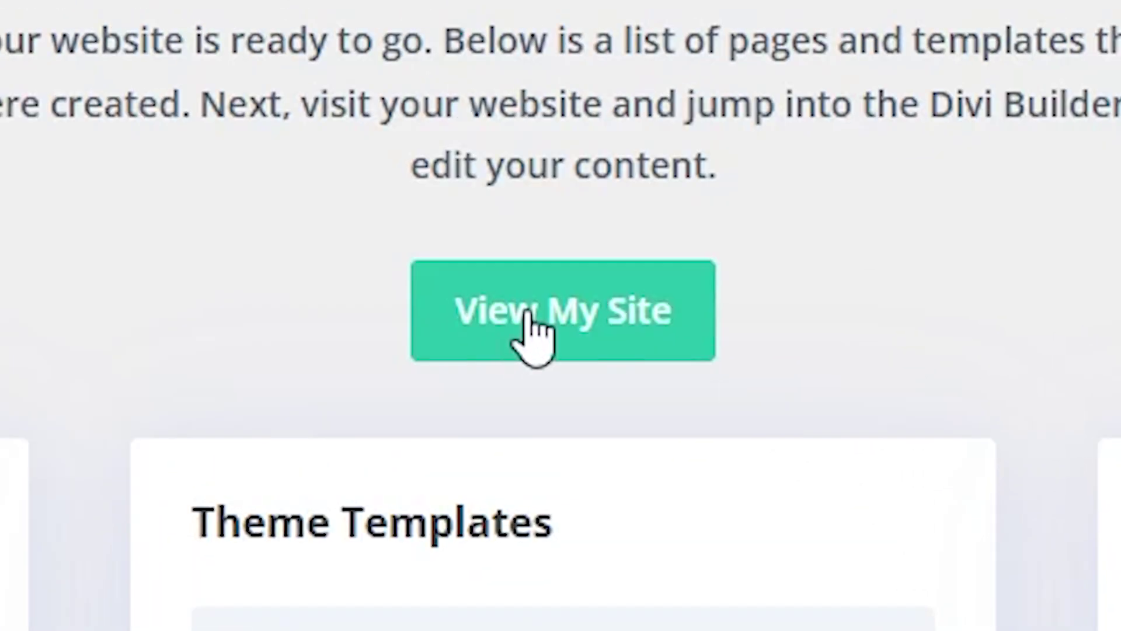
- View the live site, browse it, and open the Menu page in the Visual Builder
click(530, 312)
scroll(91, 264, down, 8)
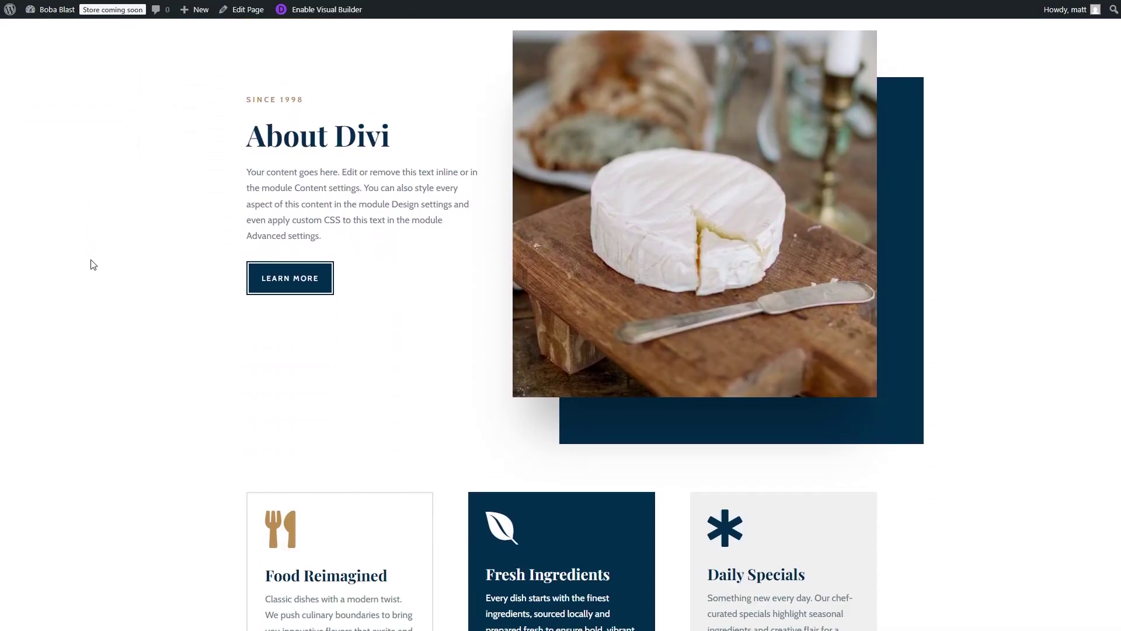
scroll(91, 264, down, 4)
scroll(91, 264, down, 4)
scroll(91, 264, down, 6)
scroll(91, 264, down, 4)
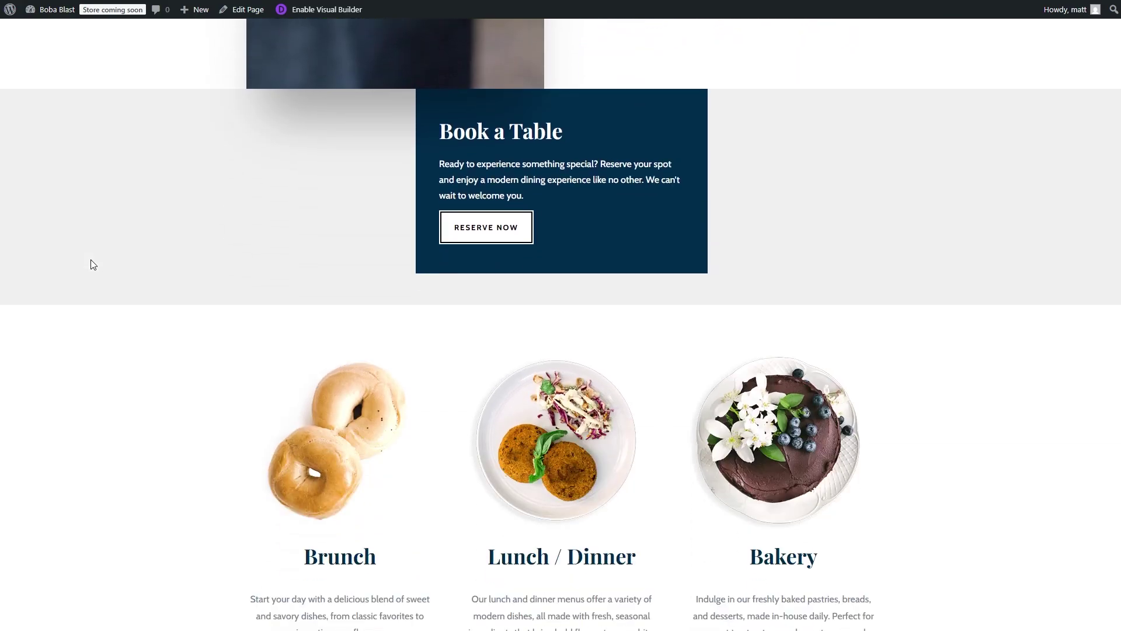
scroll(91, 264, down, 4)
scroll(91, 264, down, 2)
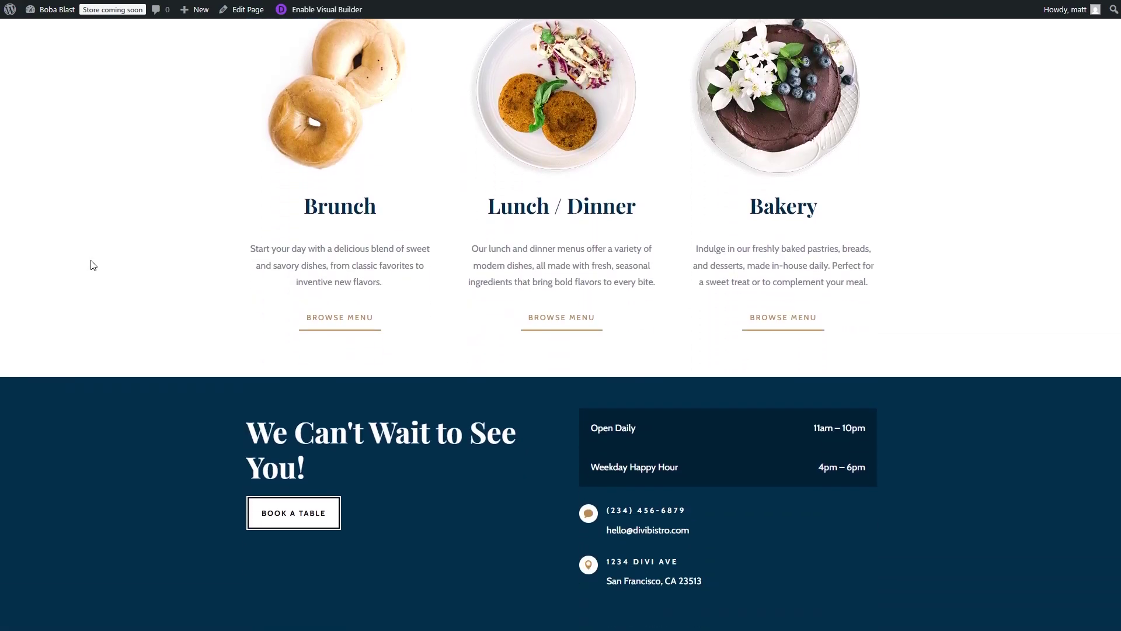
scroll(91, 264, up, 3)
scroll(129, 276, up, 7)
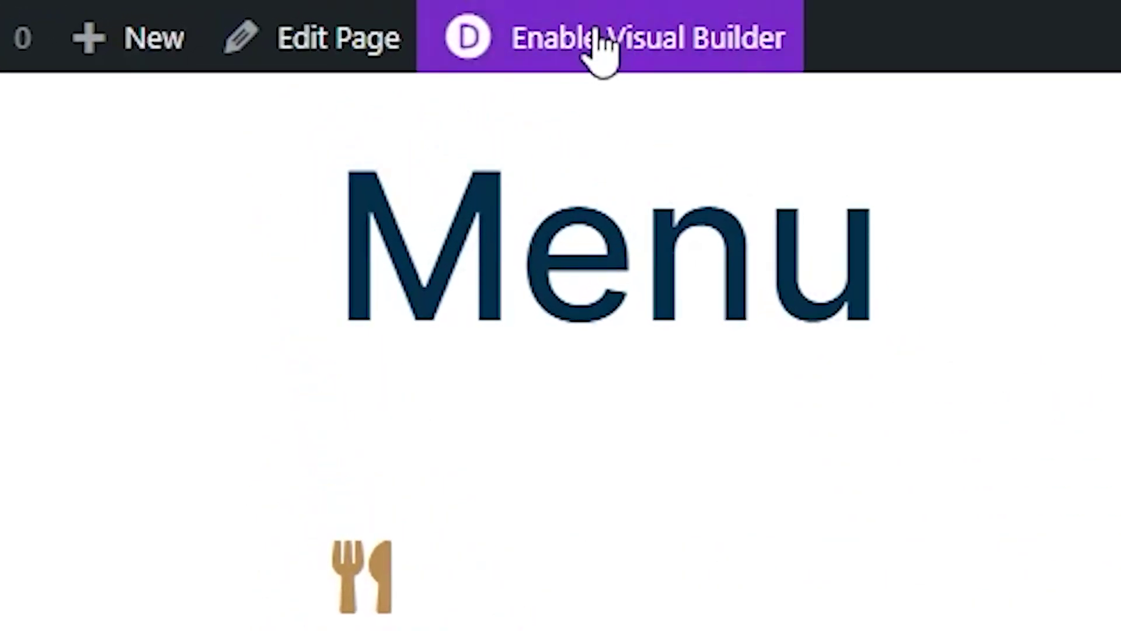
click(596, 35)
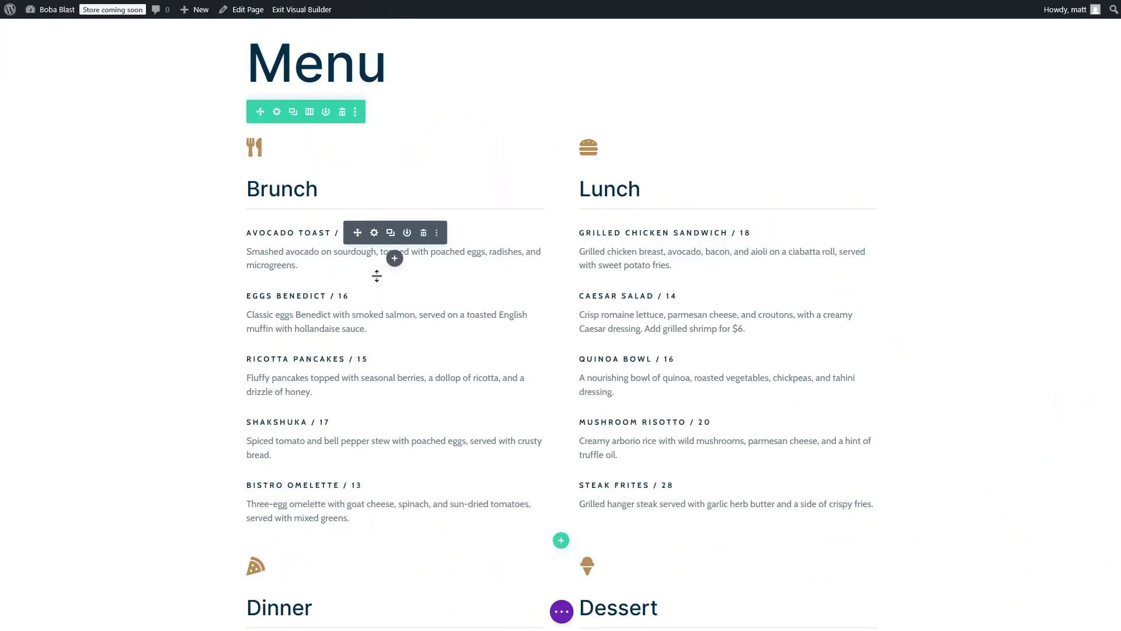
mouse_move(394, 250)
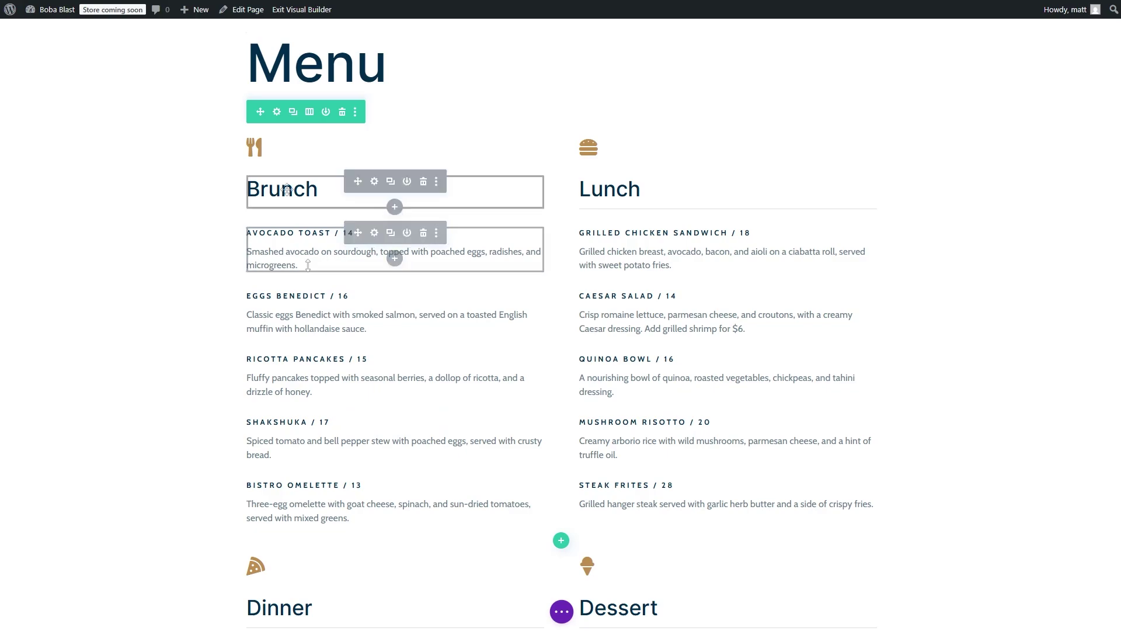
- Rename the Brunch heading to Breakfast
click(375, 181)
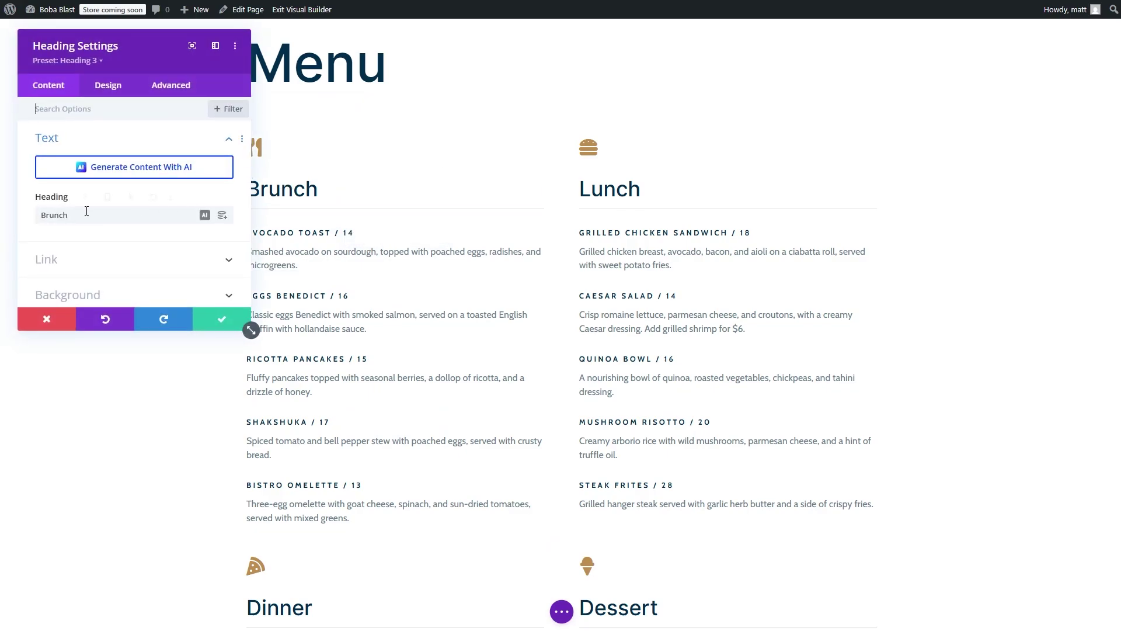
double_click(55, 215)
text(Breakfast)
key(Return)
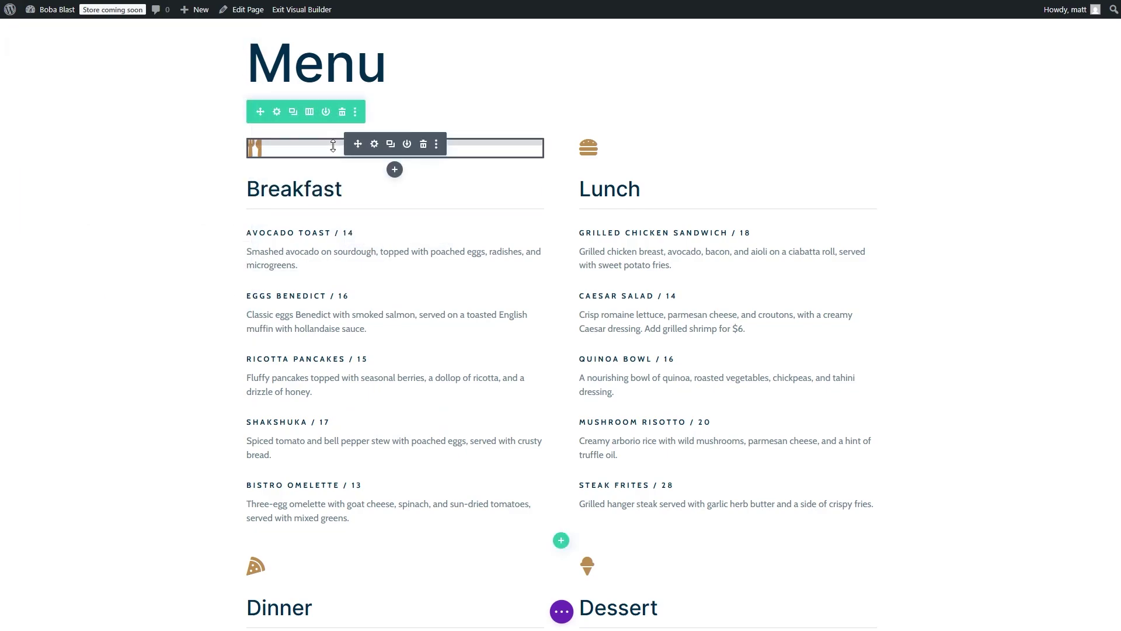
- Make the Breakfast icon blue at about 70px and extend that style to all page icons
click(374, 144)
drag(175, 45, 493, 84)
click(420, 122)
click(497, 224)
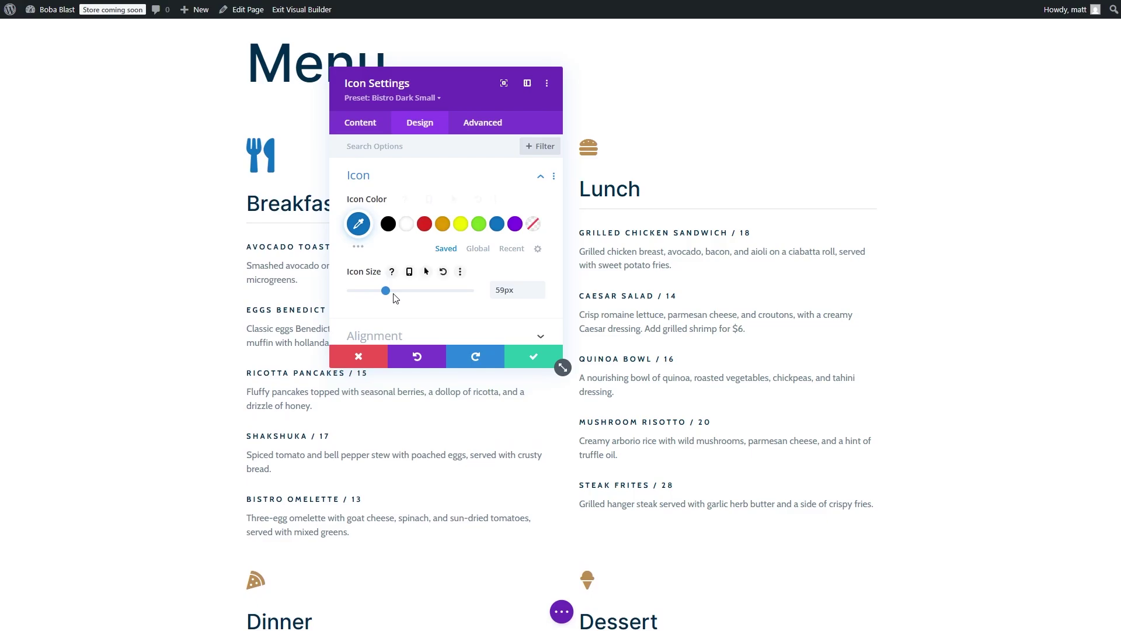
mouse_move(370, 290)
mouse_down()
mouse_move(408, 291)
mouse_move(392, 291)
mouse_up()
click(546, 83)
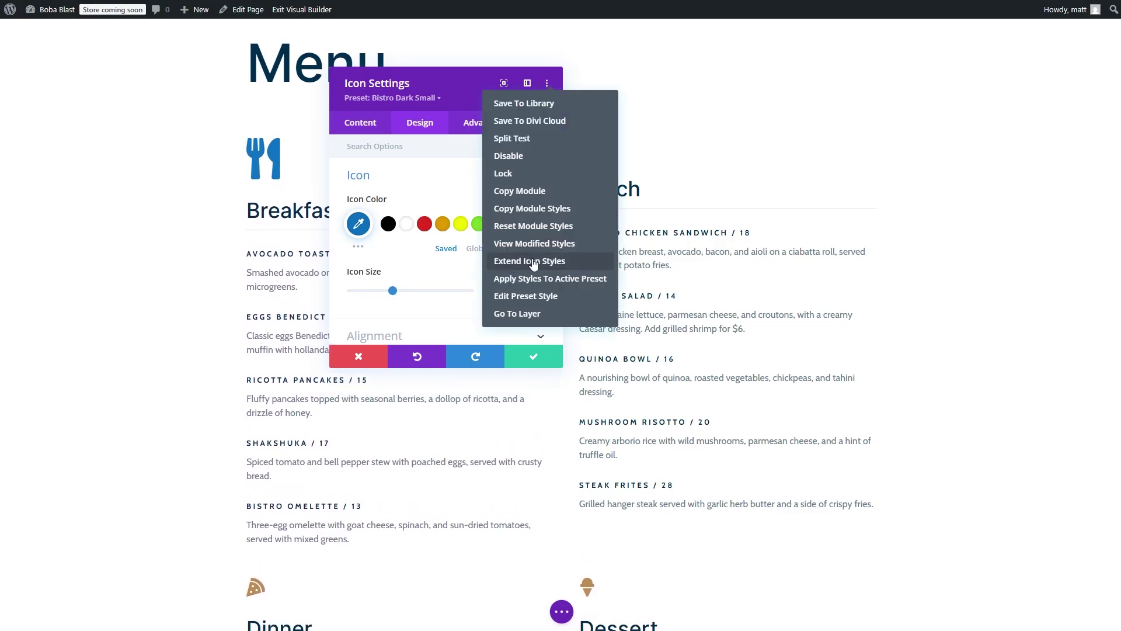
click(523, 263)
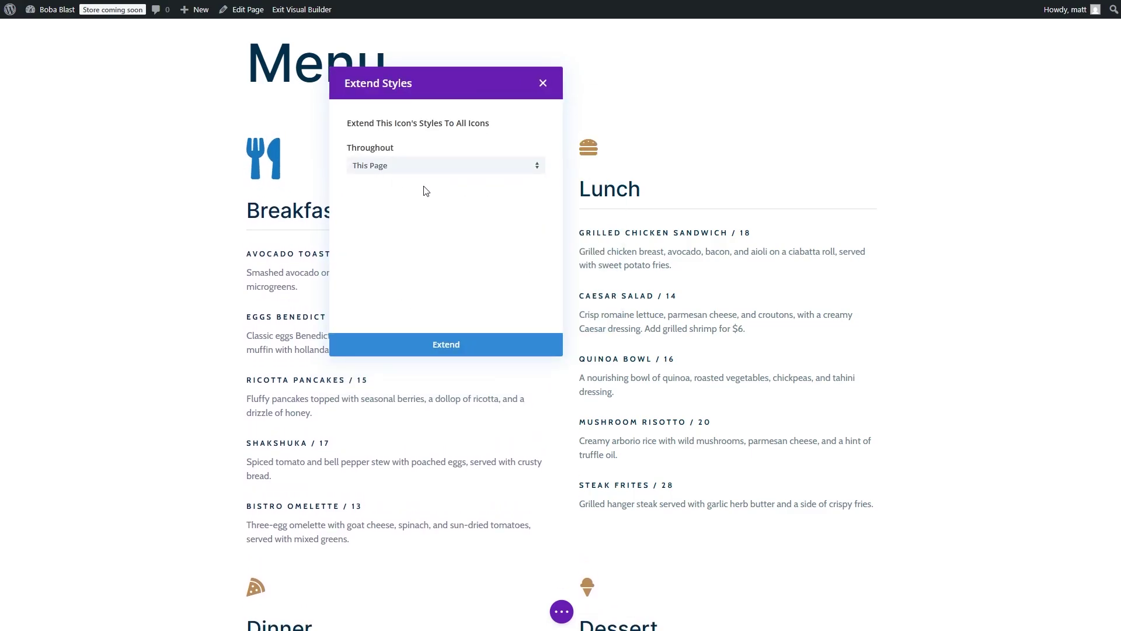
click(453, 343)
click(533, 356)
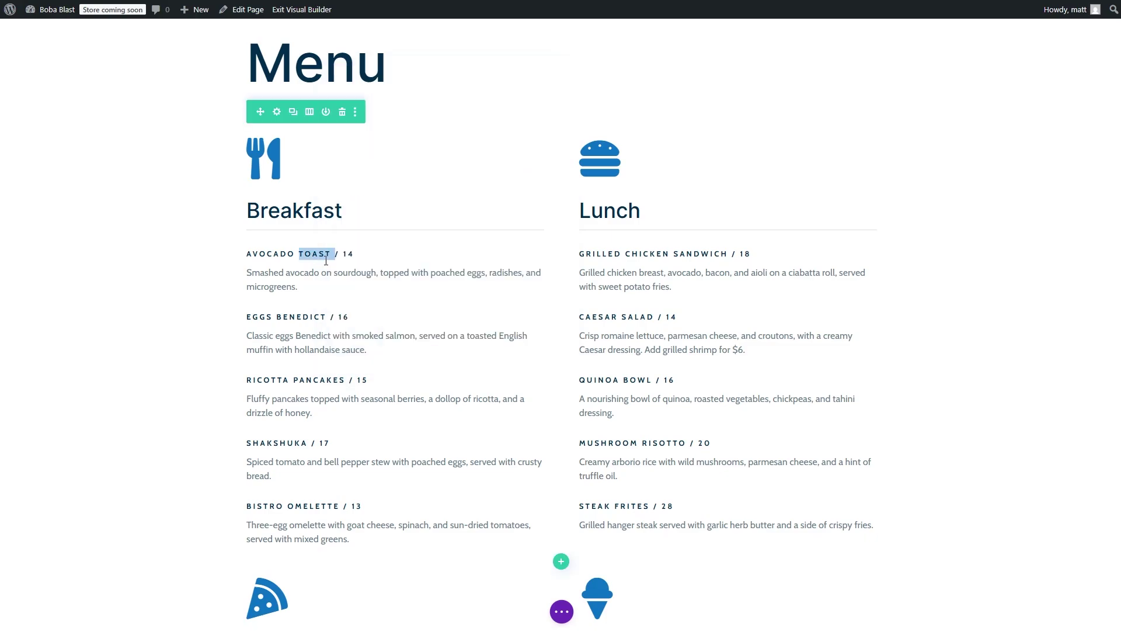
- Change the first Breakfast dish from Avocado Toast to Chocolate Chip Pancakes, priced 18
drag(331, 253, 245, 282)
text(C)
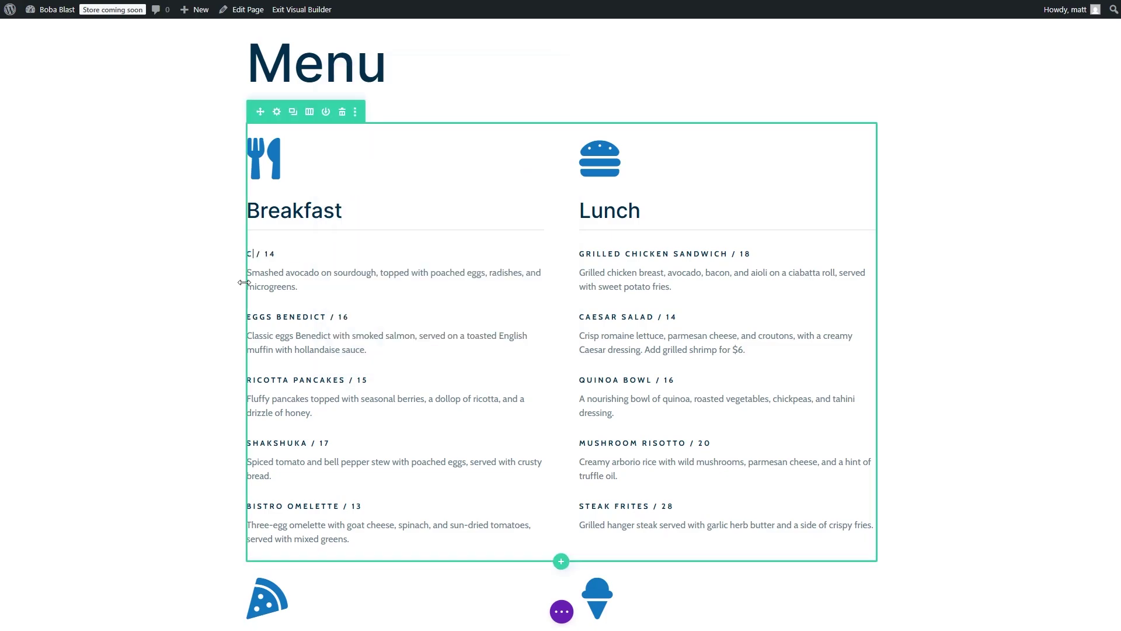
text(late Chip Pancakes)
triple_click(347, 285)
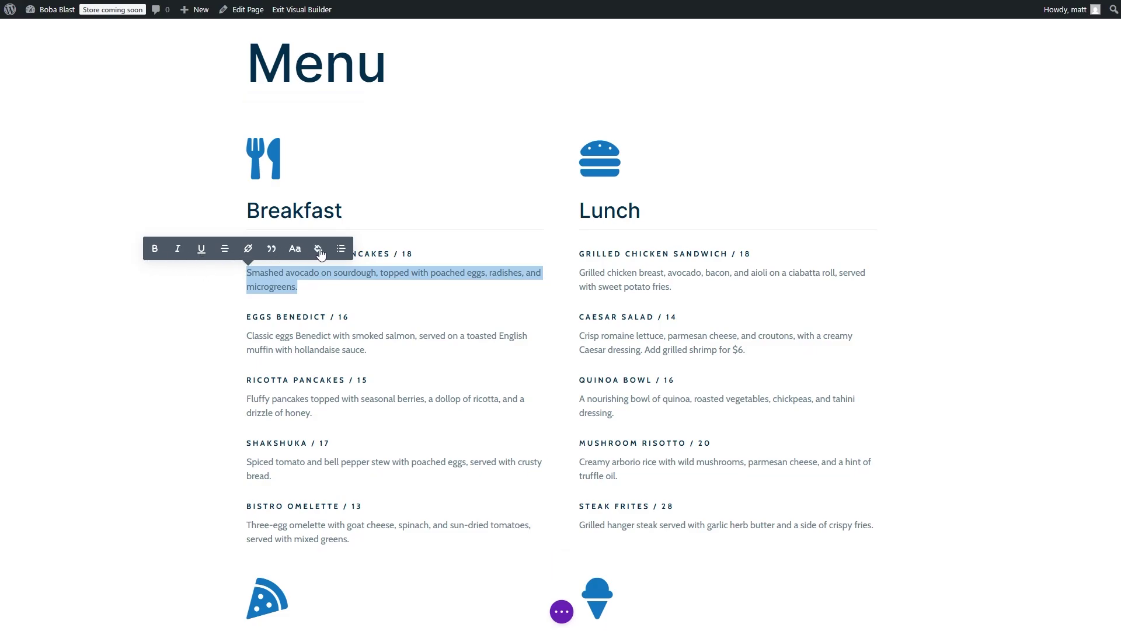
scroll(700, 322, down, 5)
scroll(699, 323, down, 5)
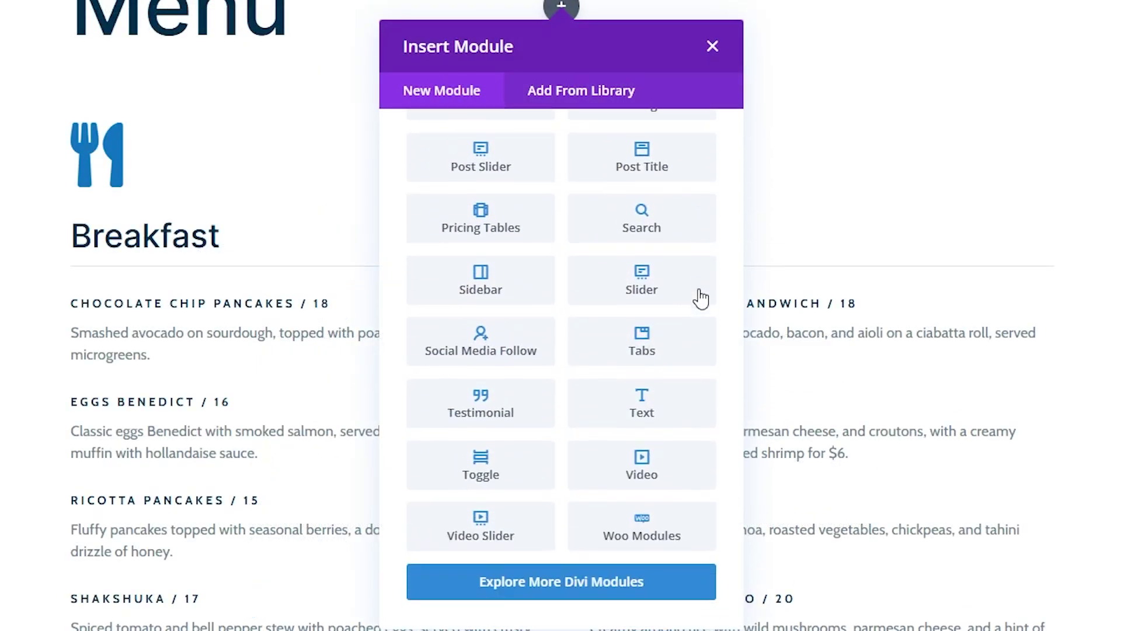
- Add a text module under Menu with the AI-written Boba Blast 'every sip an adventure' intro
click(620, 419)
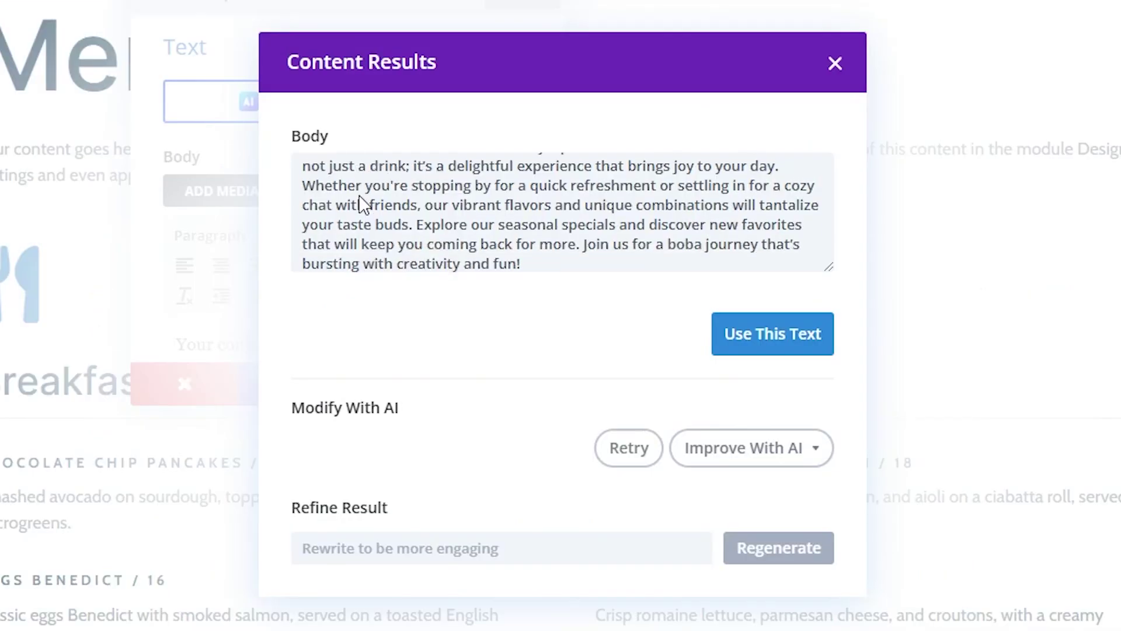
scroll(362, 204, up, 2)
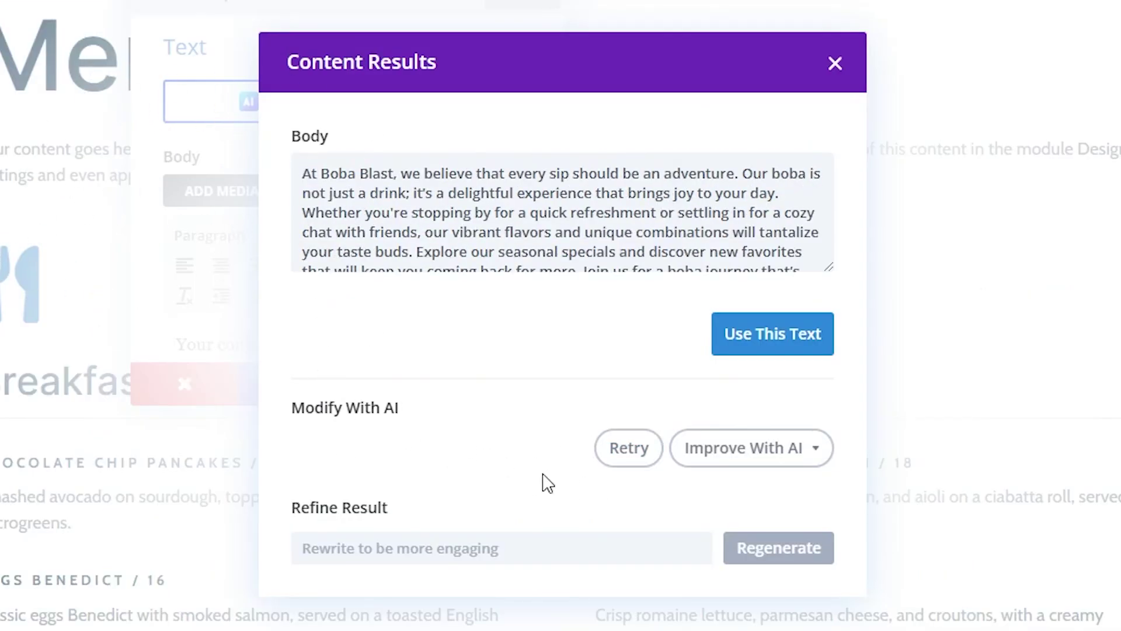
click(779, 459)
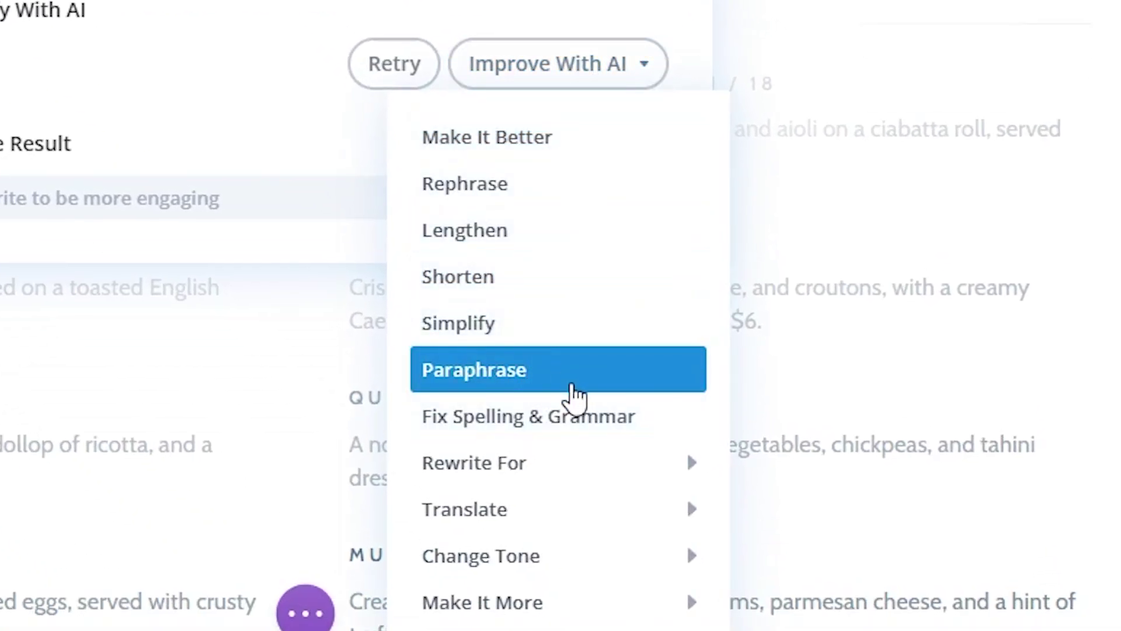
click(606, 420)
click(418, 550)
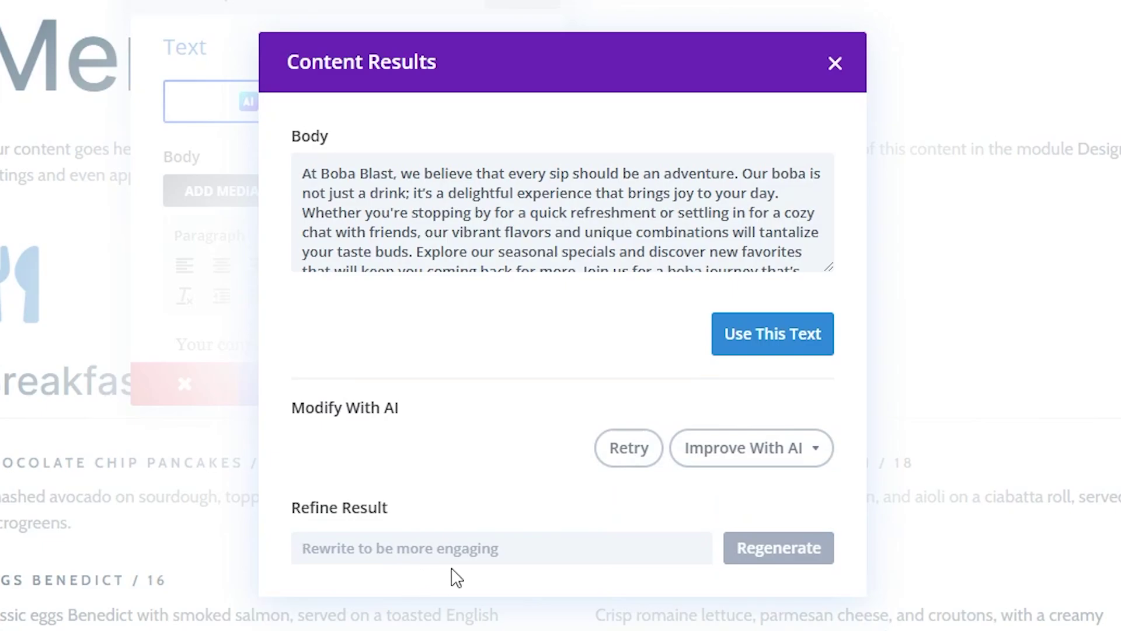
click(777, 349)
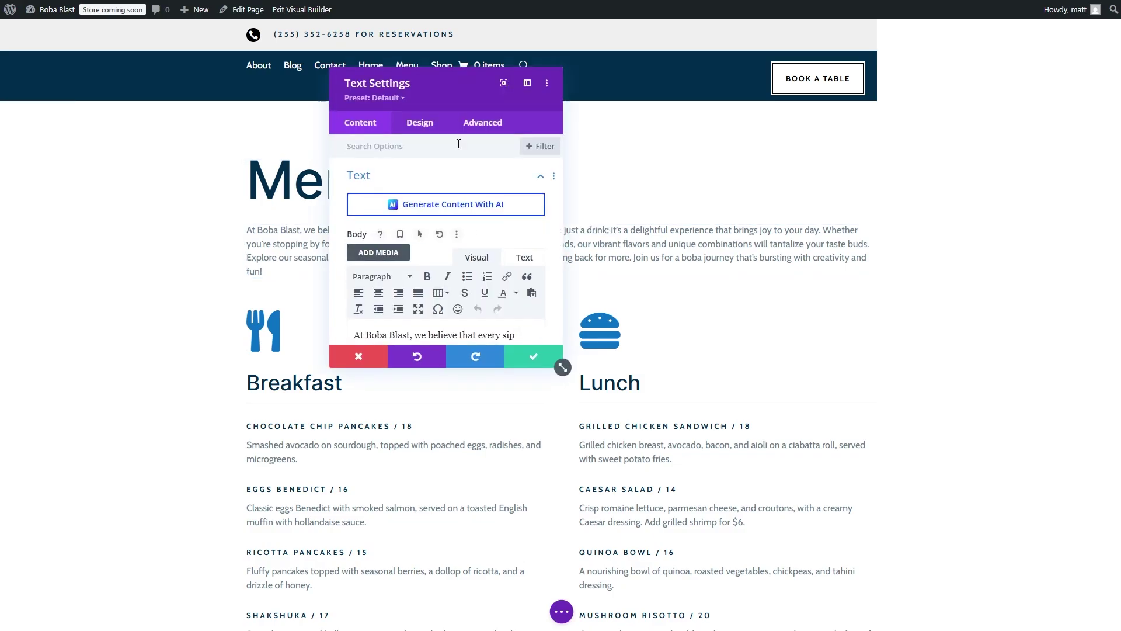
- Give the Boba Blast intro paragraph 20px text size and 1.8em line height, and save
drag(418, 81, 93, 179)
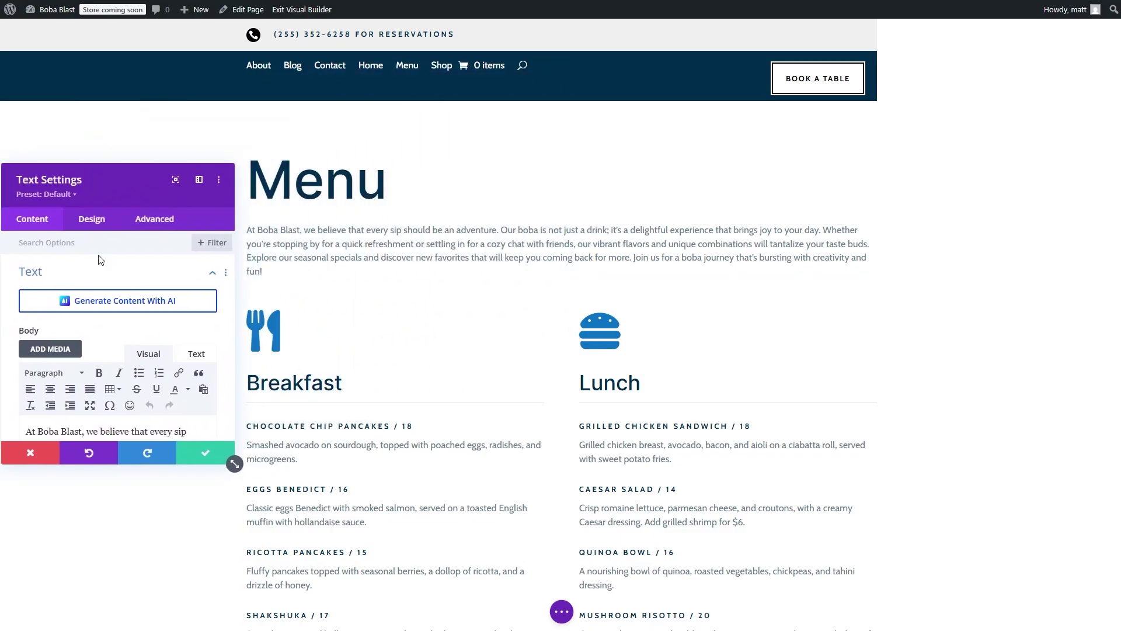
click(92, 218)
scroll(117, 327, down, 5)
drag(40, 323, 47, 324)
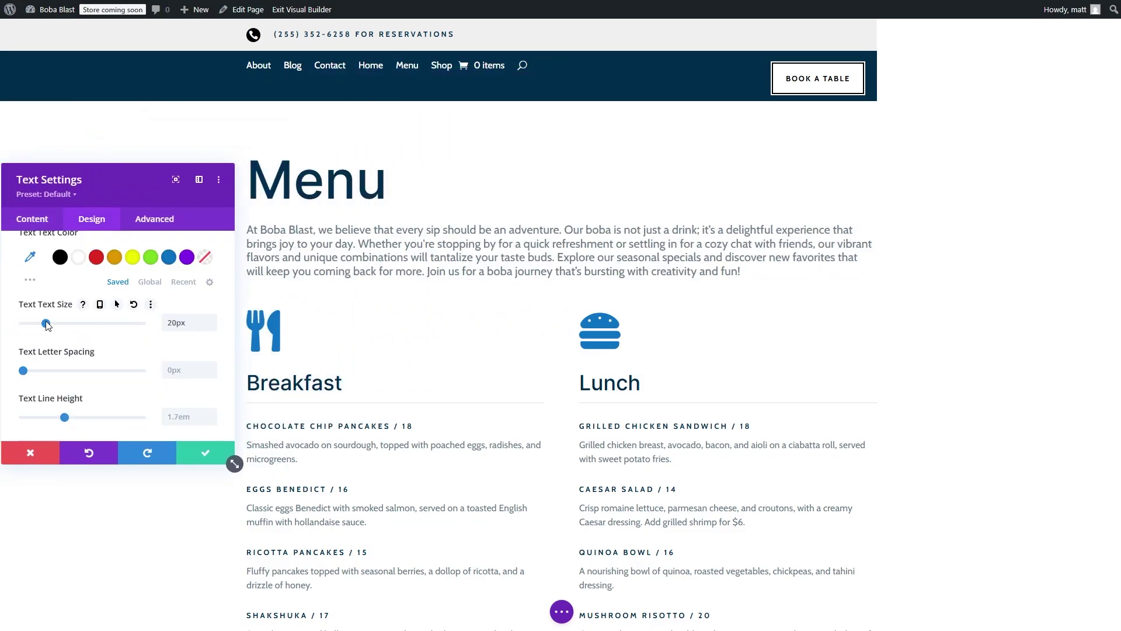
drag(66, 417, 70, 417)
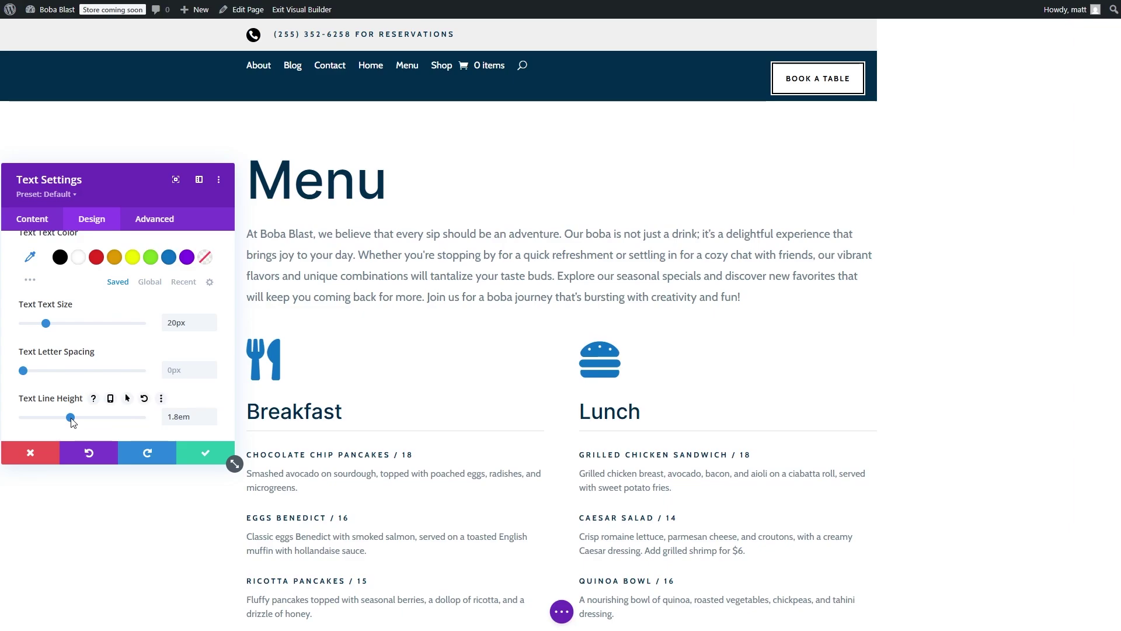
scroll(152, 331, down, 3)
scroll(101, 306, down, 1)
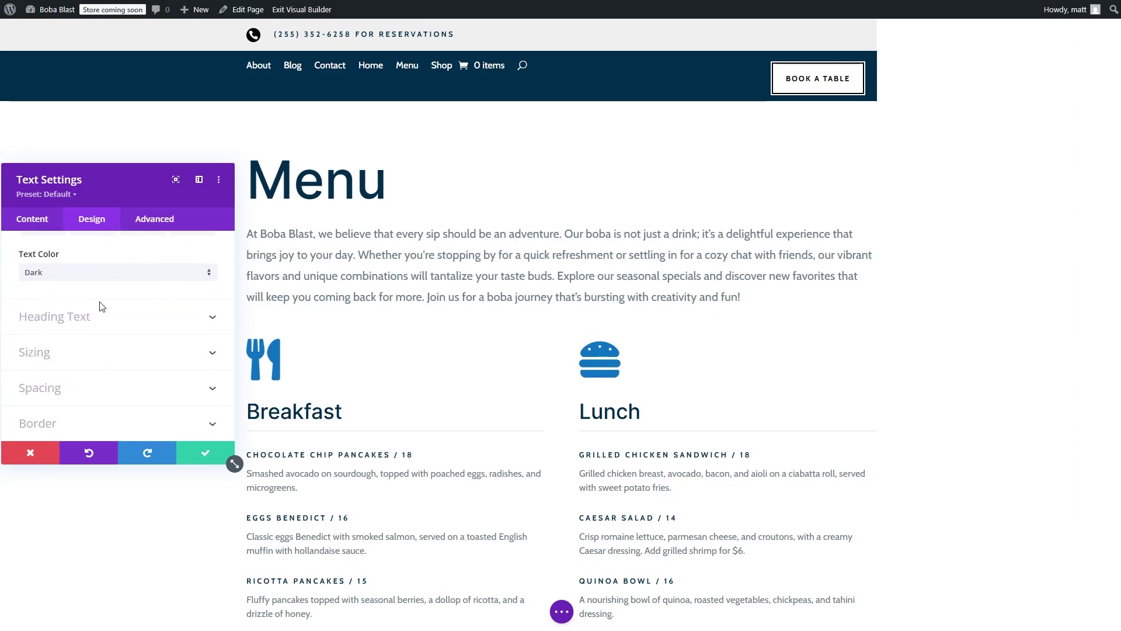
scroll(63, 366, down, 1)
scroll(134, 350, down, 1)
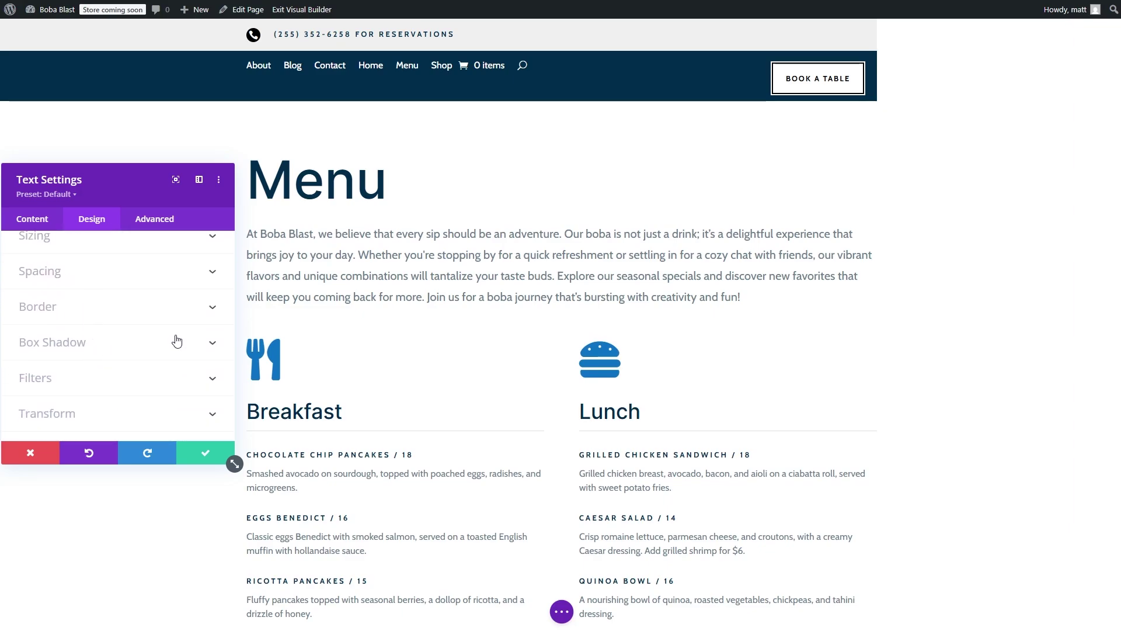
click(203, 451)
mouse_move(143, 418)
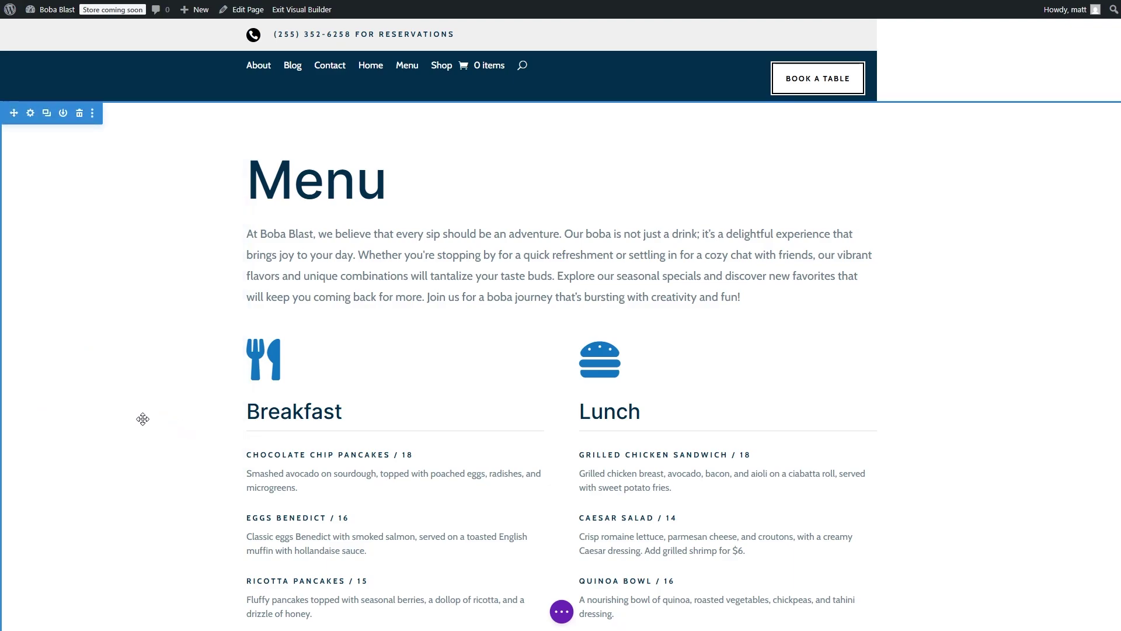
- Scroll past the menu lists and other Divi example pages to the Elegant Themes visual editing showcase
scroll(140, 416, down, 5)
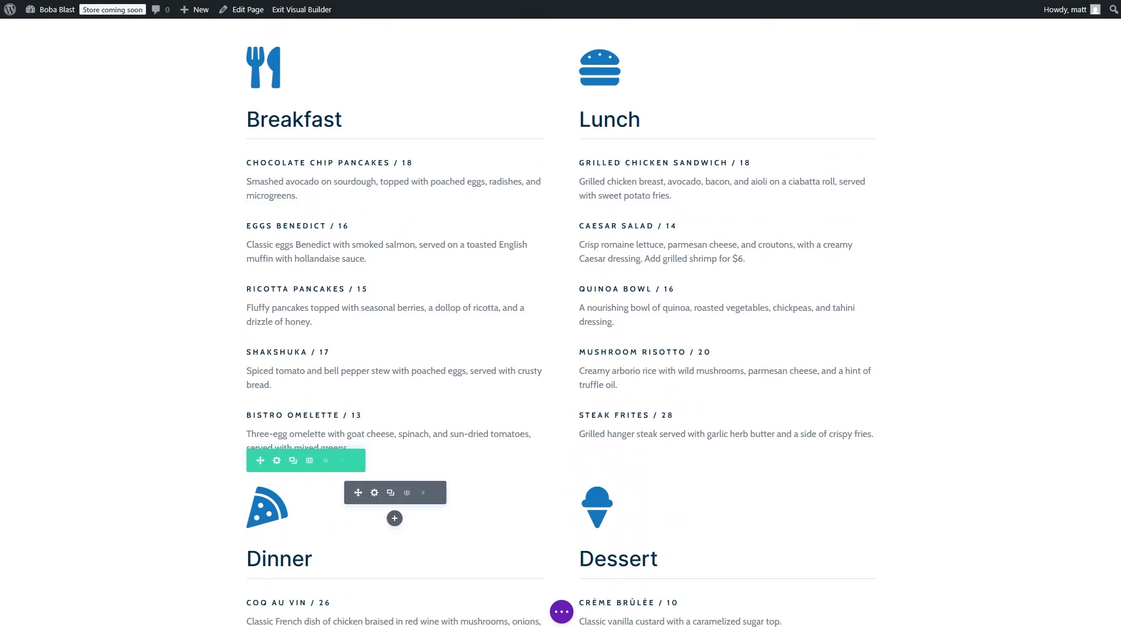
scroll(561, 327, down, 2)
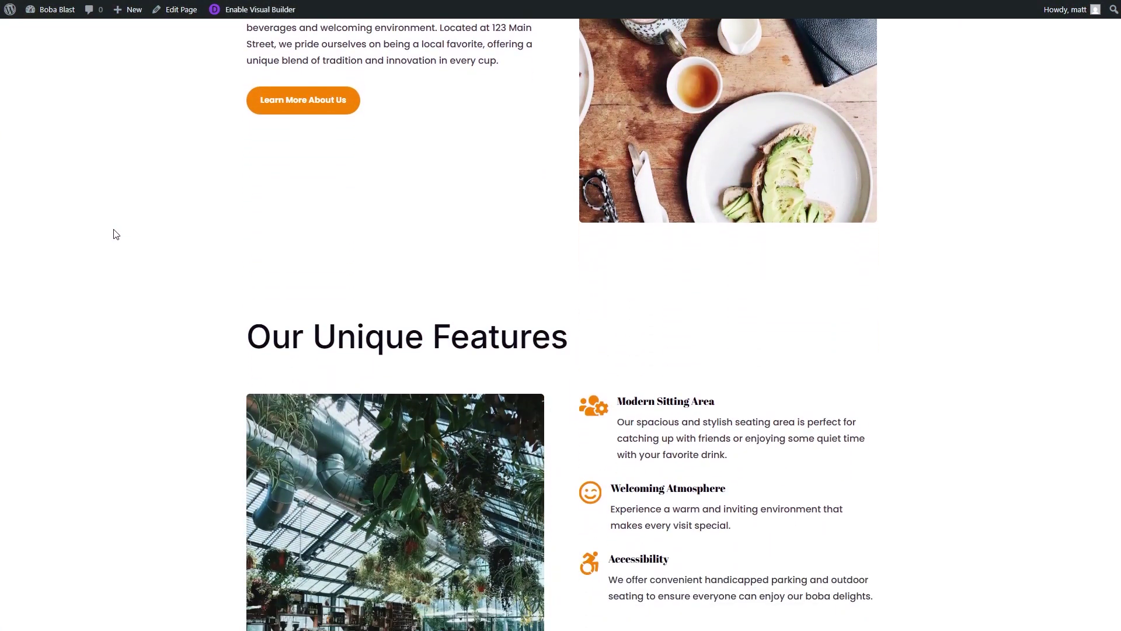
scroll(115, 234, down, 4)
scroll(115, 234, down, 5)
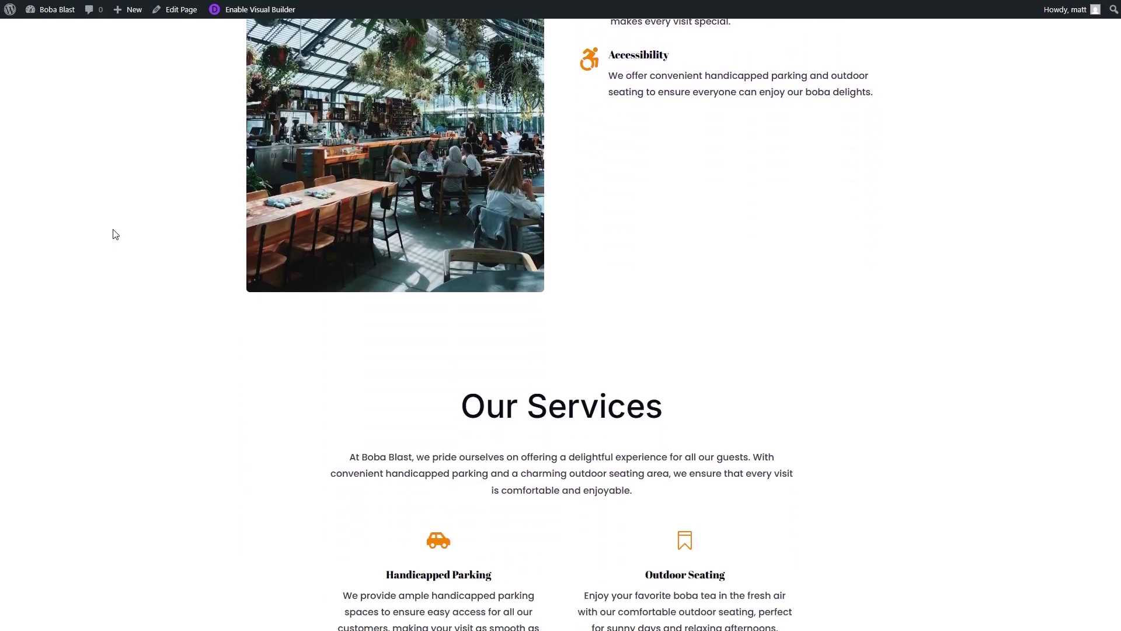
scroll(115, 234, down, 2)
scroll(115, 234, down, 3)
scroll(123, 237, down, 5)
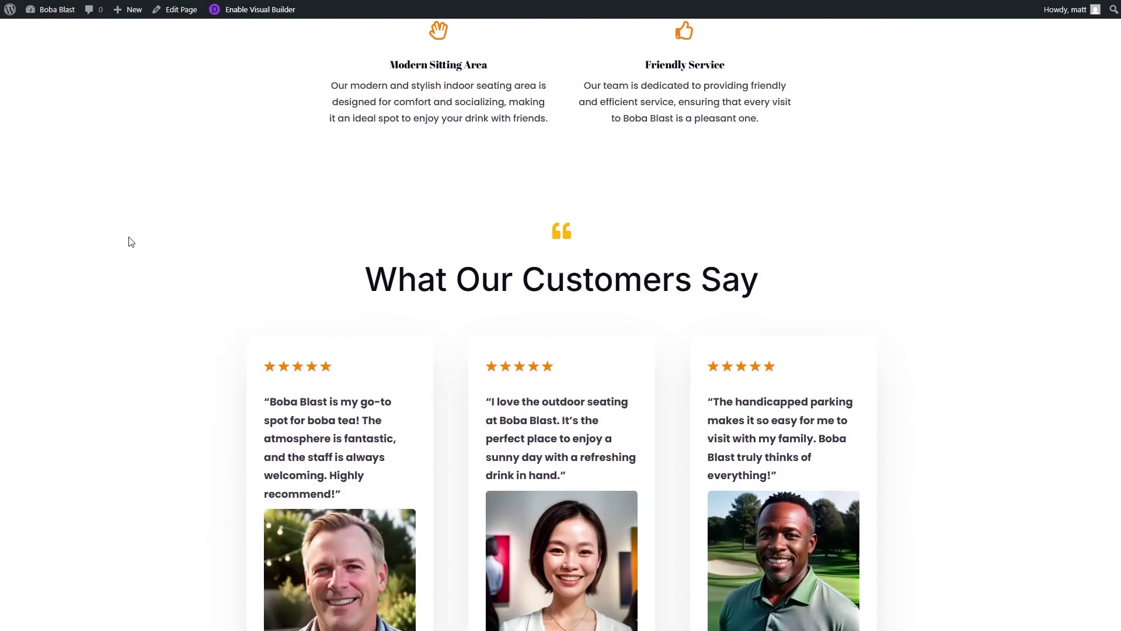
scroll(128, 241, down, 3)
scroll(131, 241, down, 3)
scroll(131, 241, down, 5)
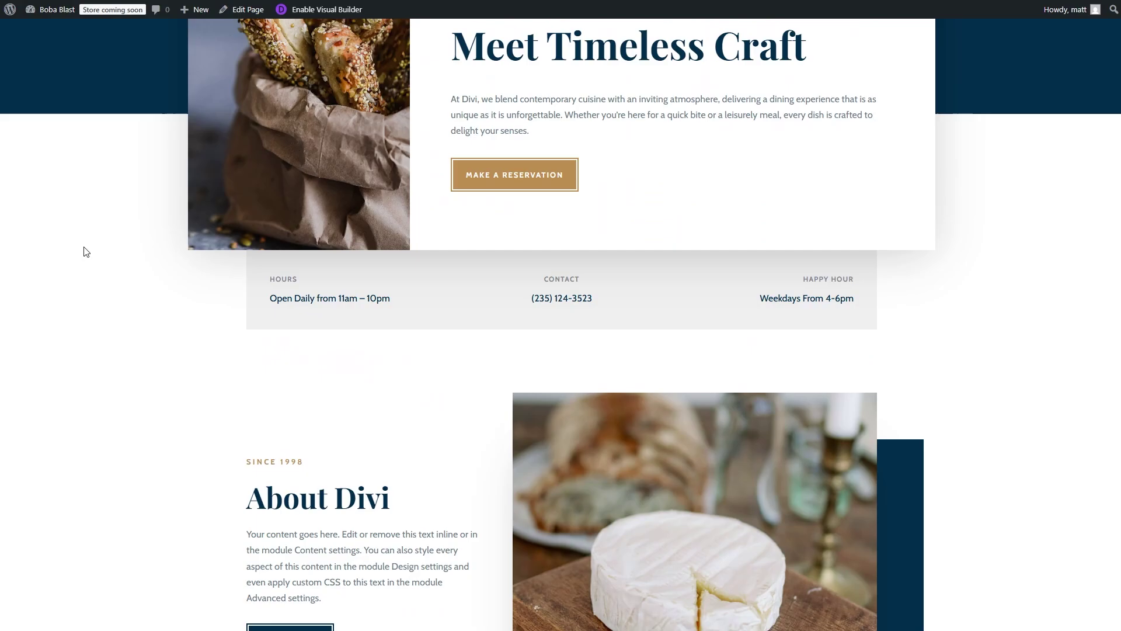
scroll(86, 252, down, 5)
scroll(86, 252, down, 5)
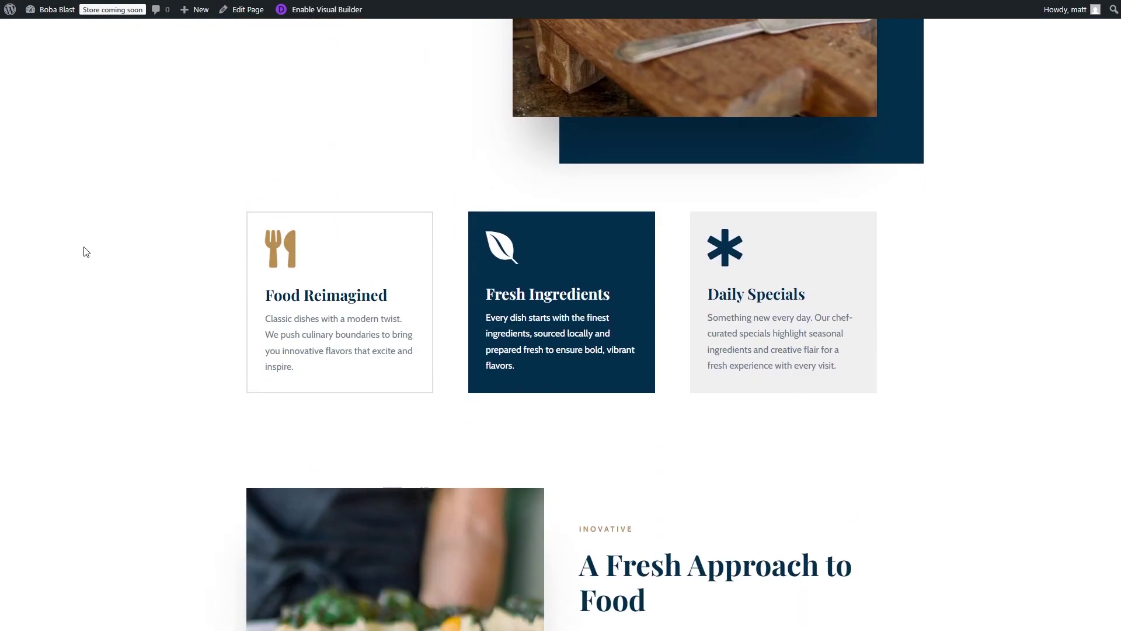
scroll(86, 251, down, 5)
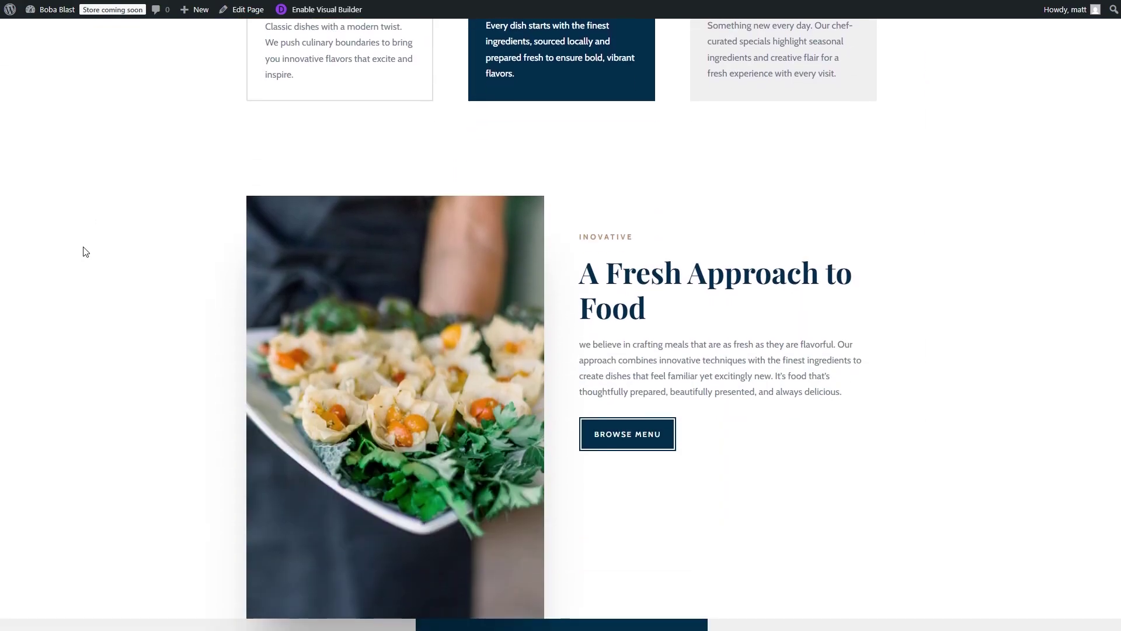
scroll(86, 252, down, 5)
scroll(85, 252, down, 5)
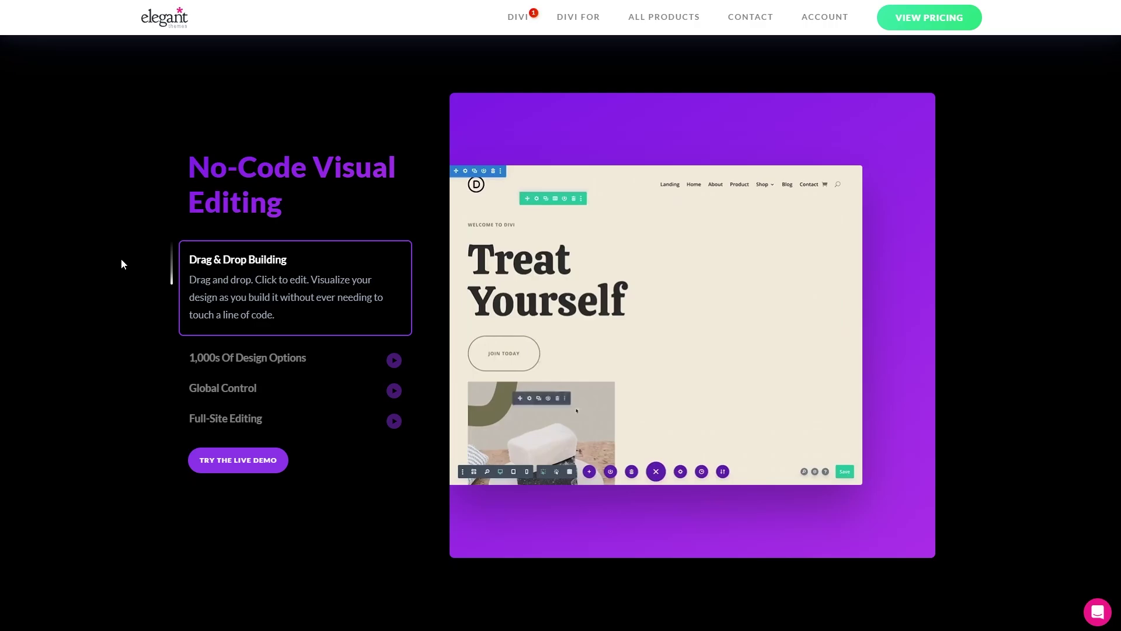
- Step through the 1,000s Of Design Options, Global Control and Full-Site Editing demos
click(234, 363)
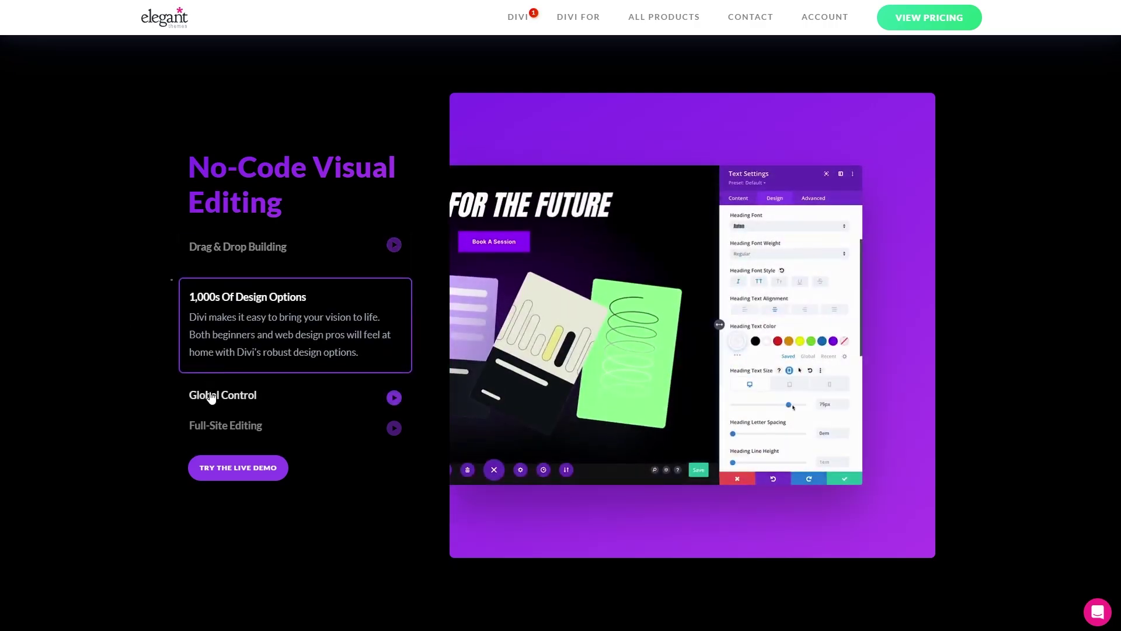
click(211, 398)
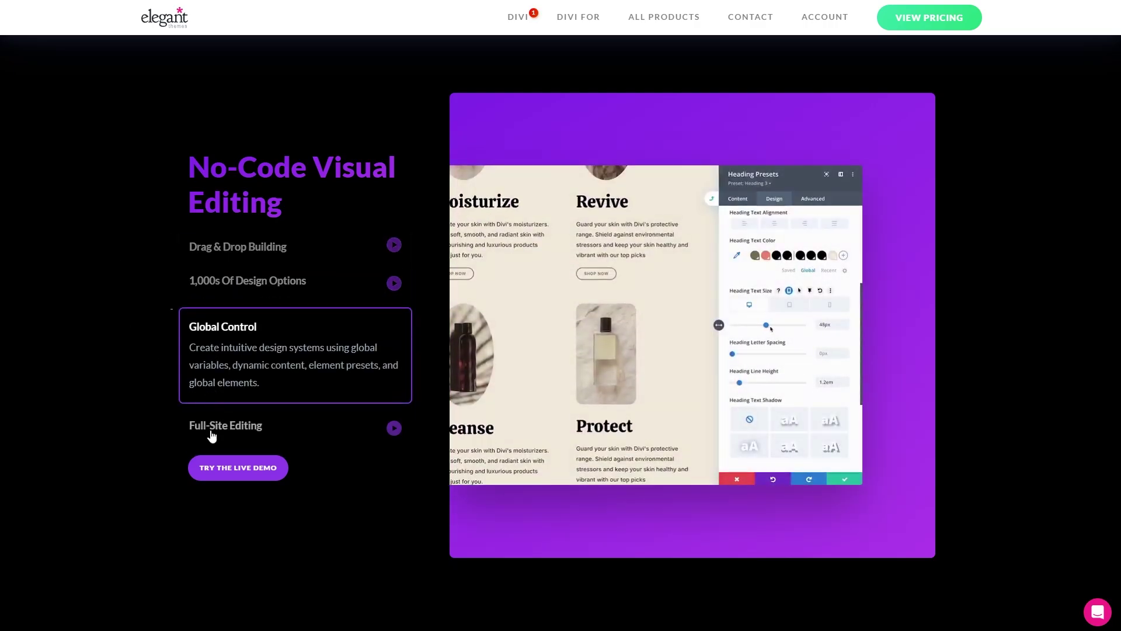
click(211, 429)
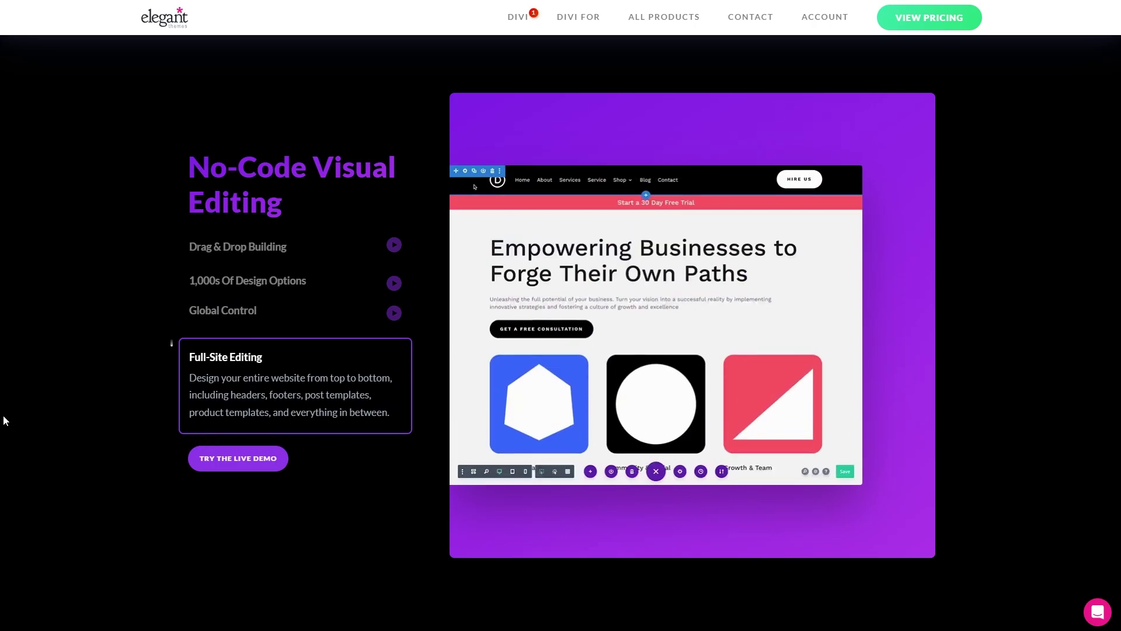